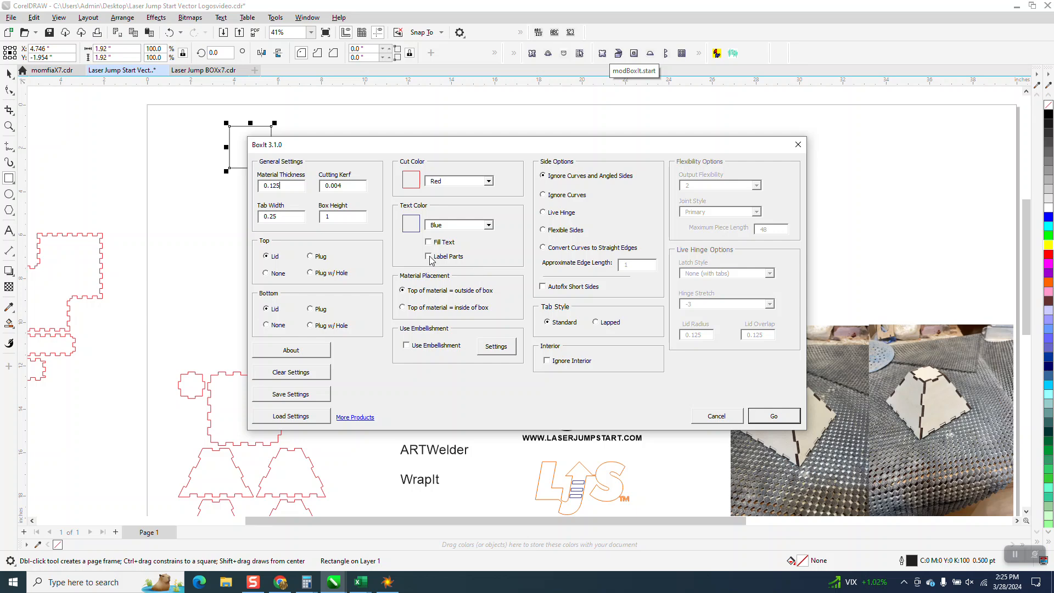
# - Generate the tabbed box parts from the square with BoxIt's current settings and move the square up and away from them
pyautogui.click(768, 416)
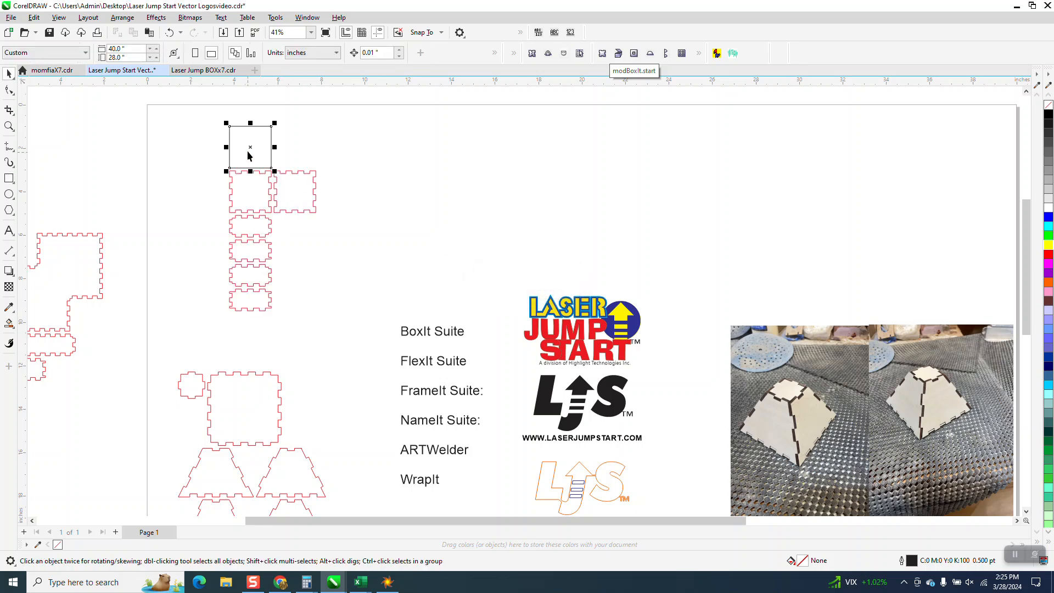
pyautogui.moveTo(261, 154); pyautogui.dragTo(200, 133)
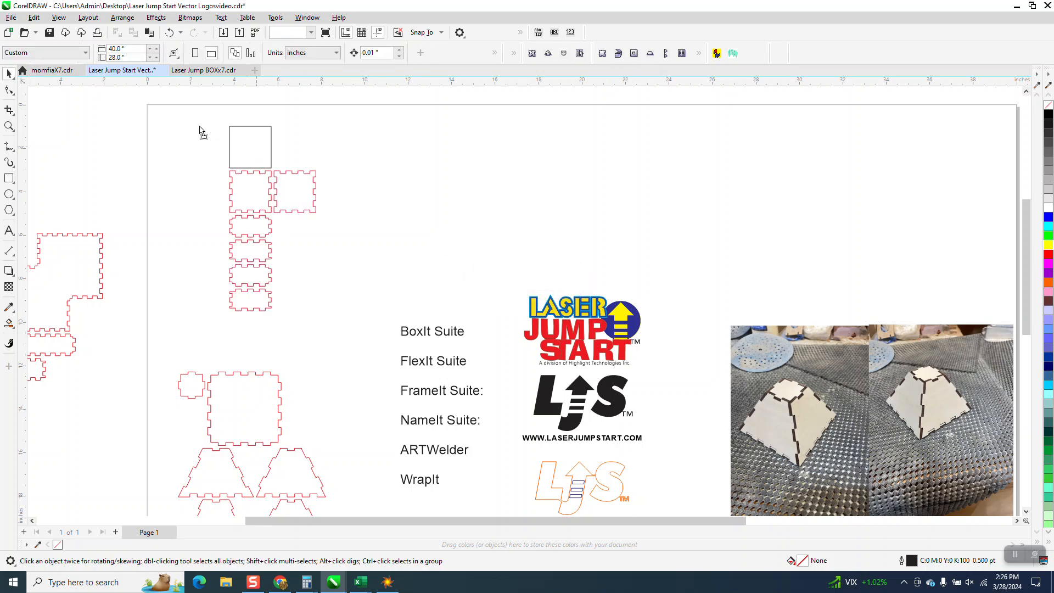
pyautogui.click(248, 170)
# - Rearrange the generated box's four side panels into two rows of two beneath the two square panels
pyautogui.moveTo(203, 158); pyautogui.dragTo(344, 318)
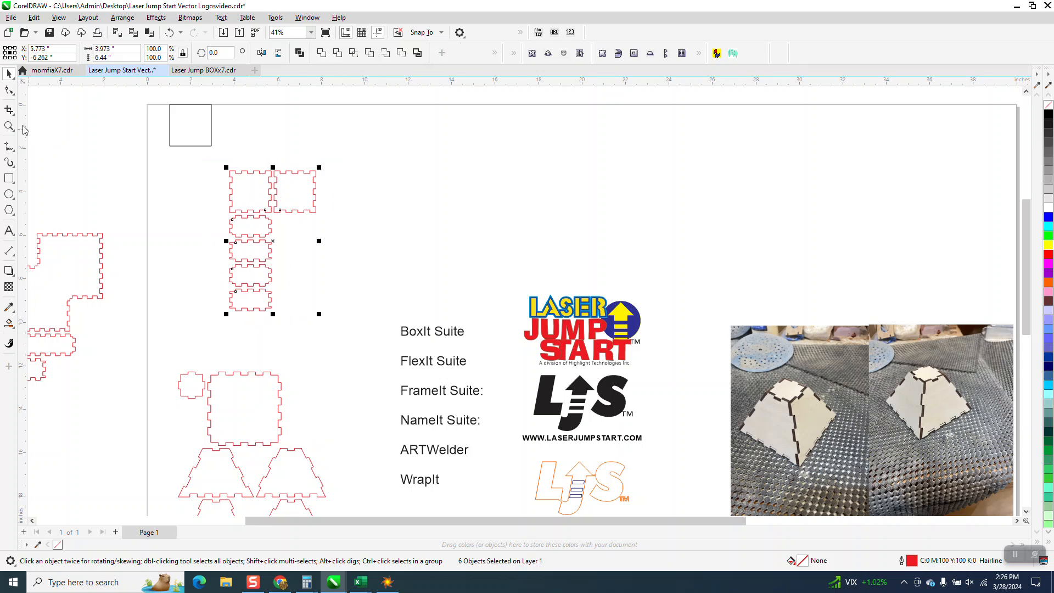
pyautogui.click(9, 126)
pyautogui.moveTo(223, 164); pyautogui.dragTo(364, 320)
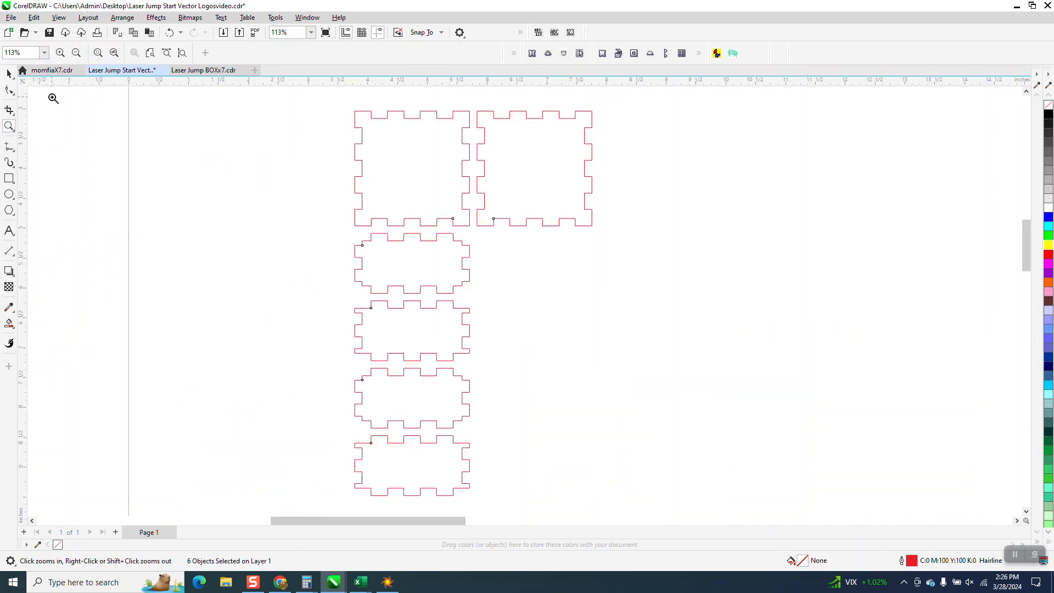
pyautogui.click(9, 73)
pyautogui.click(490, 317)
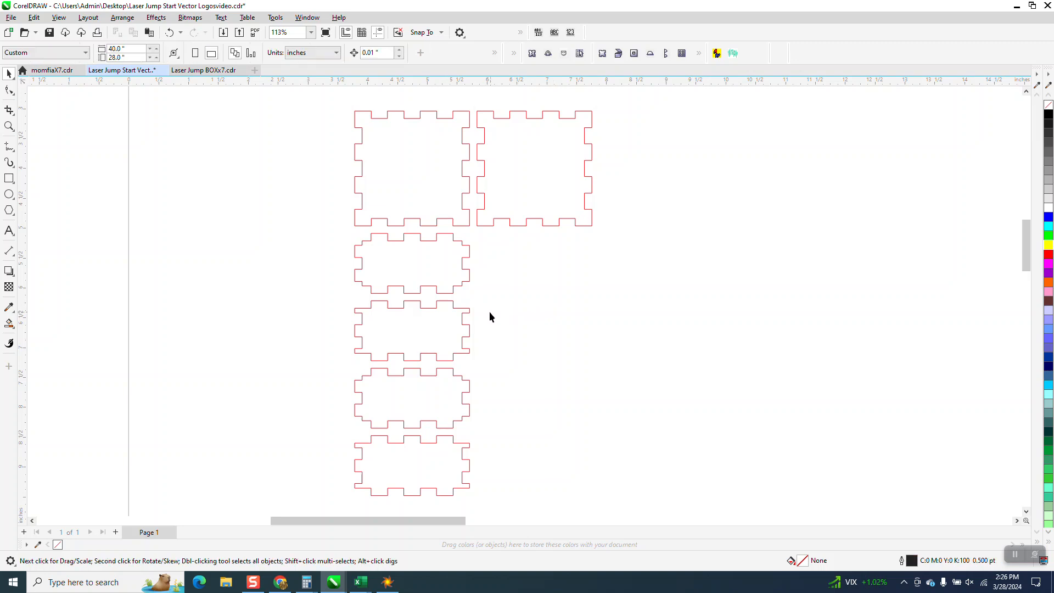
pyautogui.moveTo(469, 317); pyautogui.dragTo(593, 247)
pyautogui.moveTo(468, 371); pyautogui.dragTo(472, 302)
pyautogui.moveTo(459, 446); pyautogui.dragTo(589, 309)
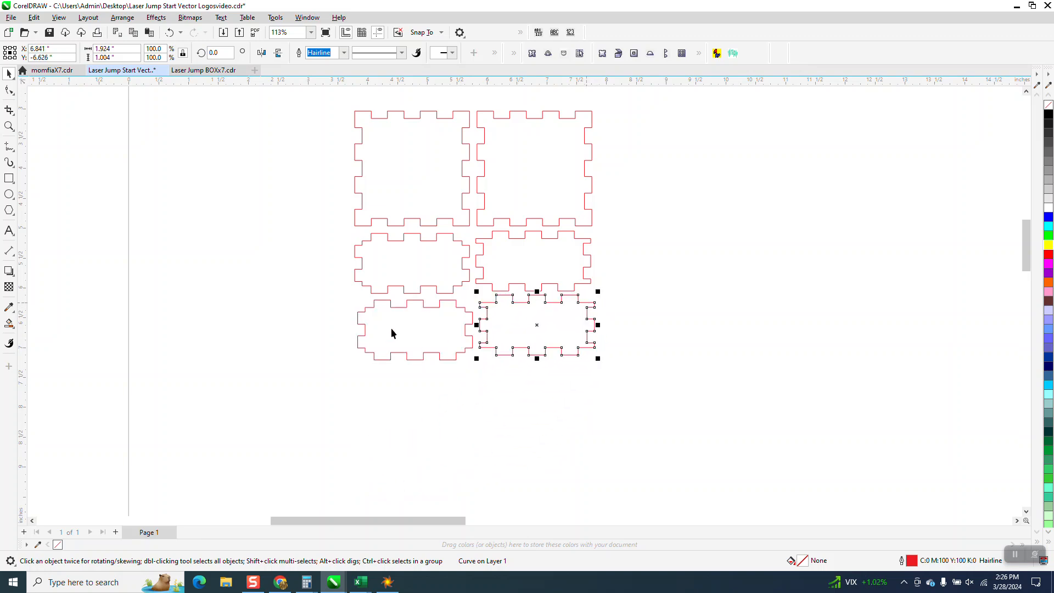
pyautogui.click(275, 304)
# - Examine the list of product suites and the Laser Jump Start logos beside it
pyautogui.scroll(-4, 269, 299)
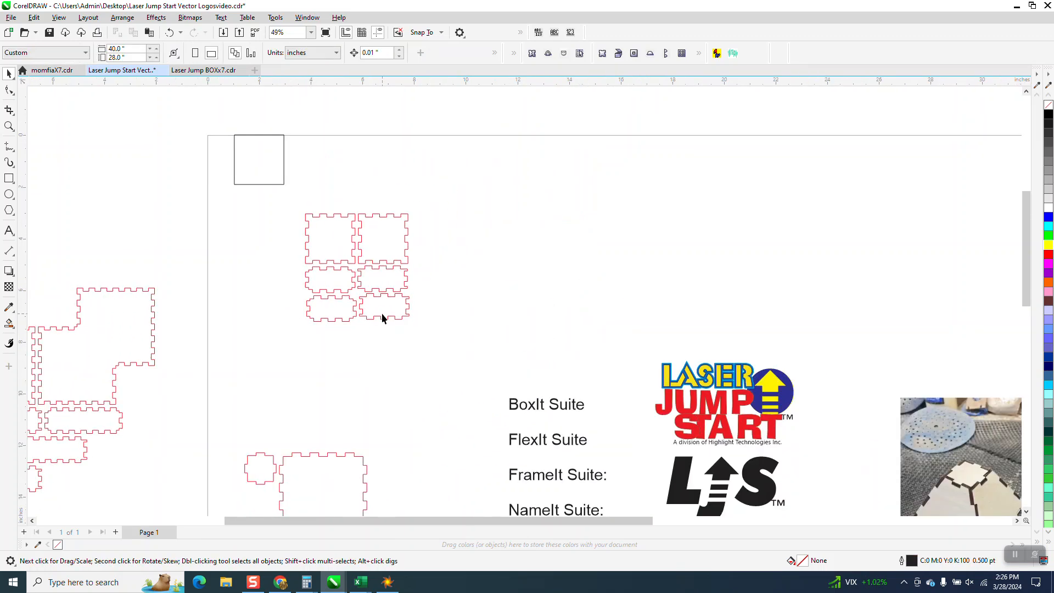
pyautogui.scroll(-2, 394, 317)
pyautogui.moveTo(429, 318); pyautogui.dragTo(631, 477)
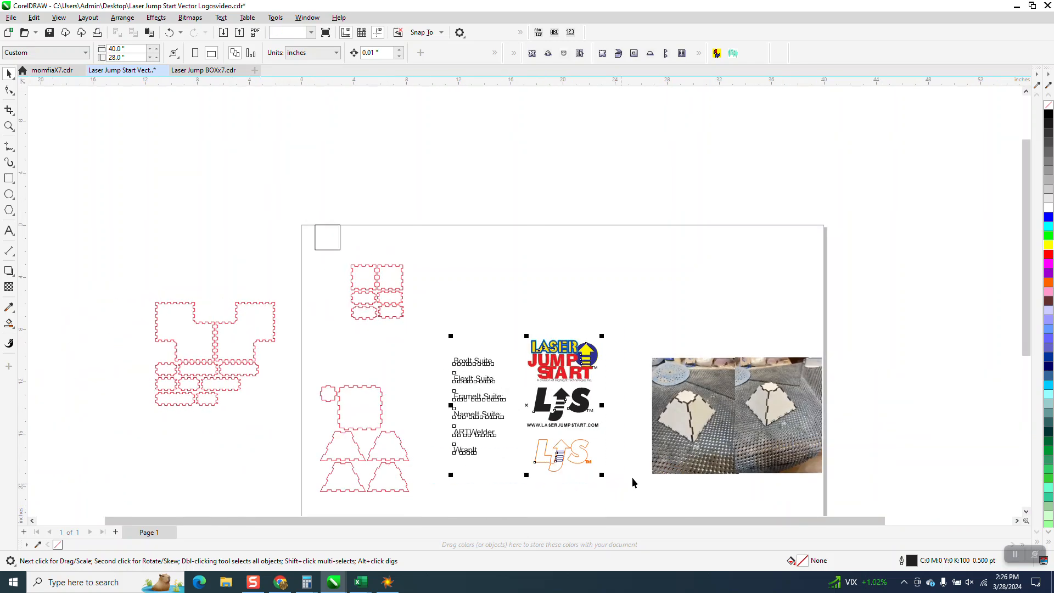
pyautogui.click(9, 126)
pyautogui.moveTo(456, 310); pyautogui.dragTo(626, 477)
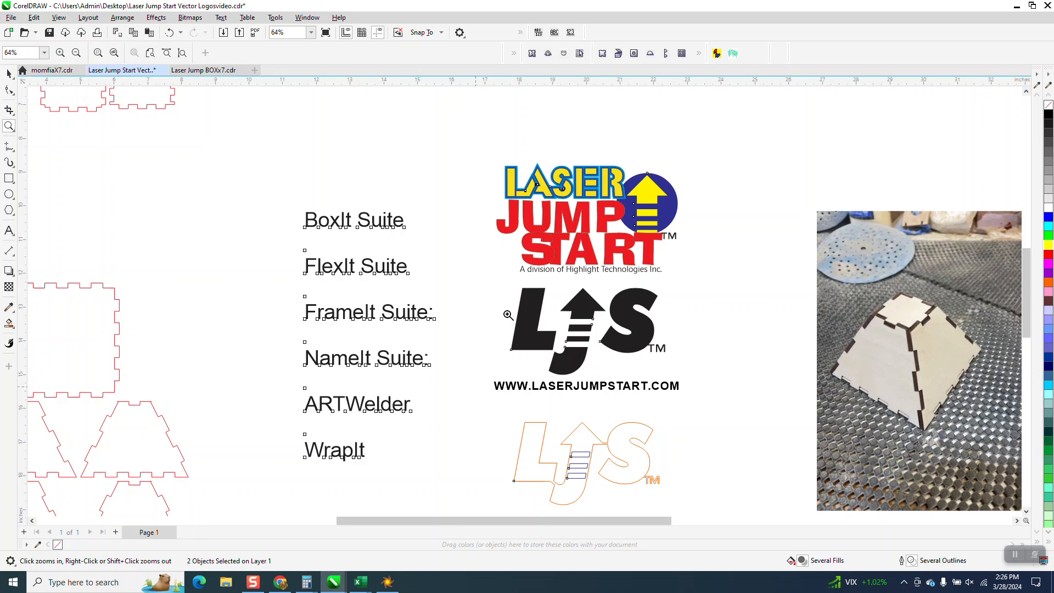
pyautogui.click(8, 75)
pyautogui.click(232, 124)
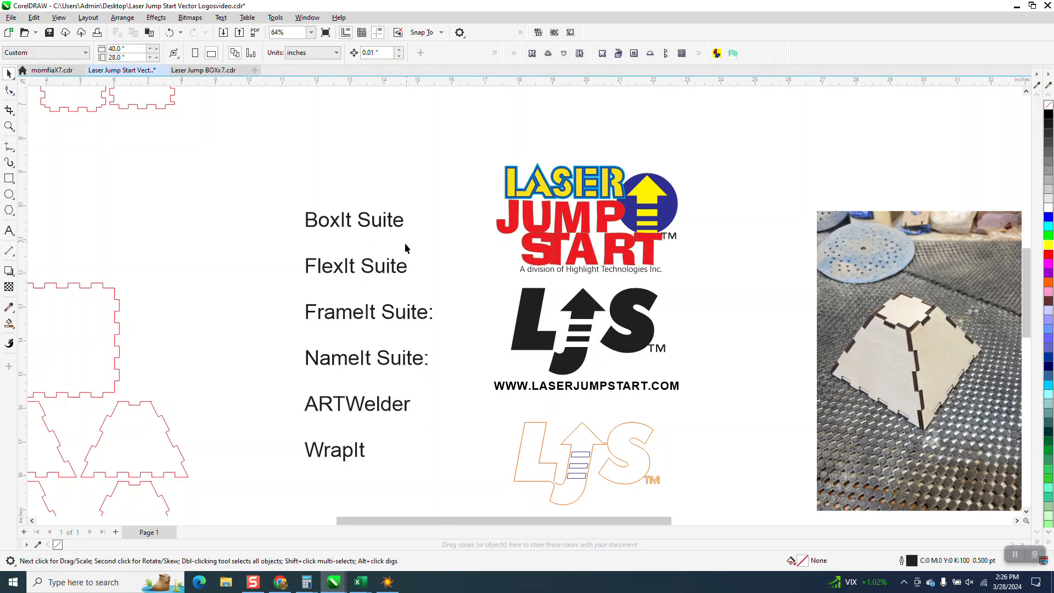
pyautogui.scroll(-5, 428, 260)
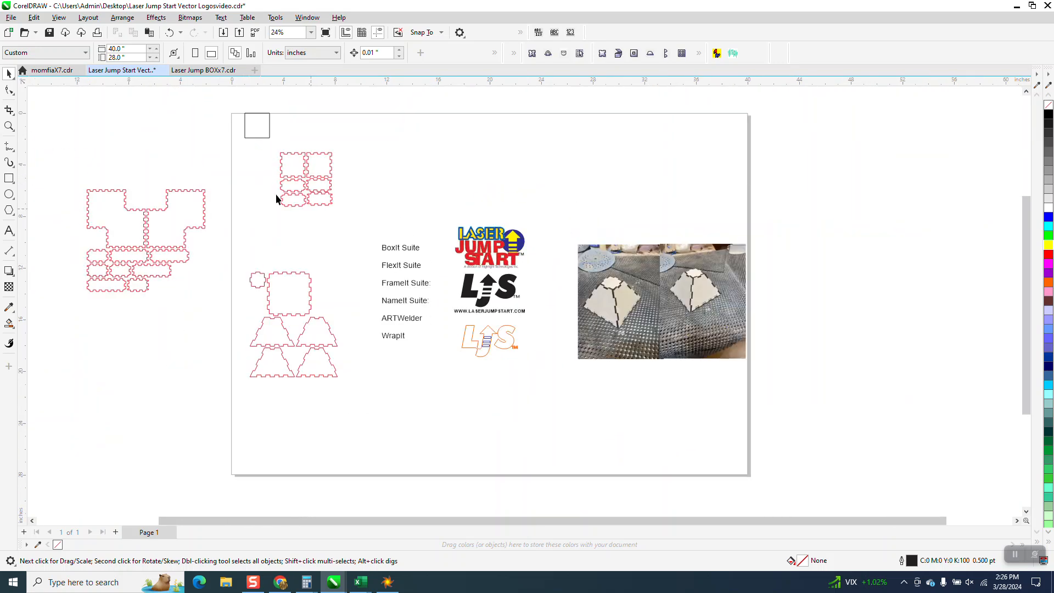
# - Move the plain square beside the new box parts, and place a short side panel in the stepped panel's upper notch
pyautogui.moveTo(269, 132); pyautogui.dragTo(374, 213)
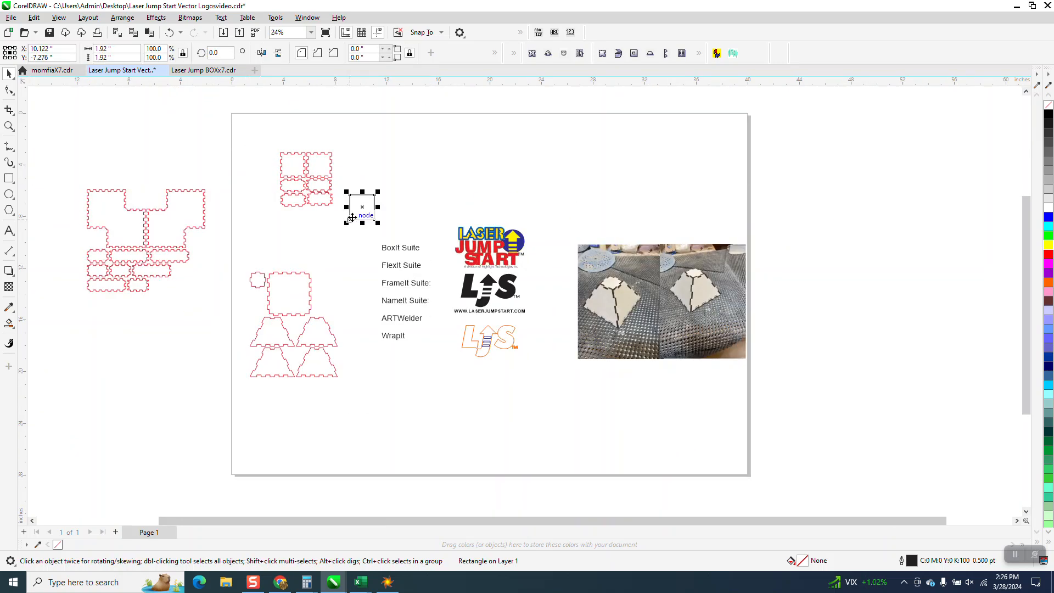
pyautogui.click(9, 125)
pyautogui.moveTo(63, 164); pyautogui.dragTo(232, 306)
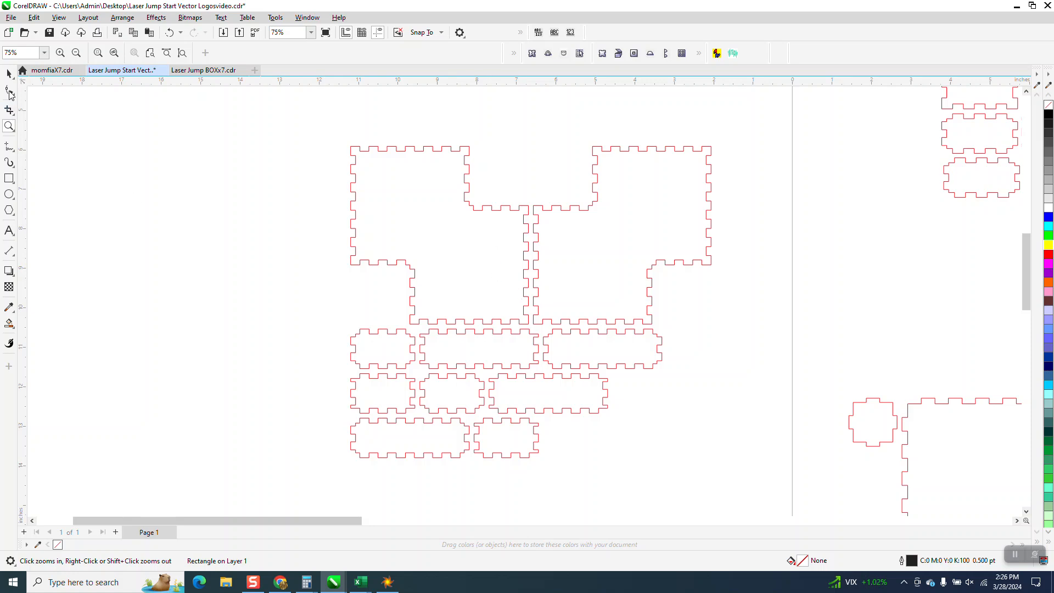
pyautogui.press('space')
pyautogui.moveTo(384, 340); pyautogui.dragTo(503, 177)
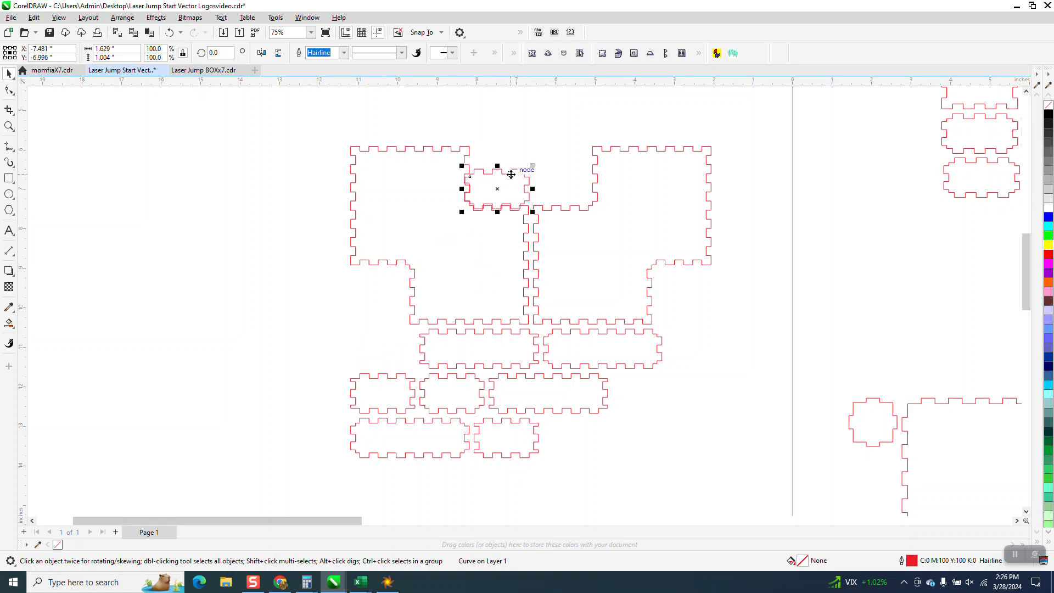
# - Move the short side panel out of the upper notch to the lower-left notch of the left stepped panel
pyautogui.click(9, 125)
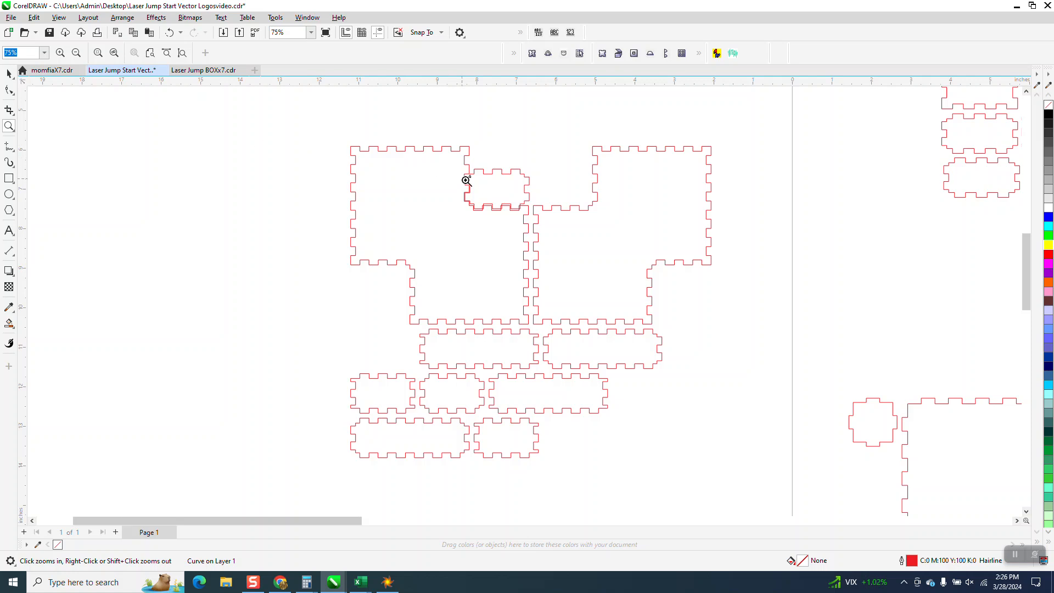
pyautogui.moveTo(476, 185); pyautogui.dragTo(359, 281)
pyautogui.press('space')
pyautogui.scroll(-3, 337, 281)
pyautogui.moveTo(537, 214); pyautogui.dragTo(341, 368)
pyautogui.scroll(-5, 299, 252)
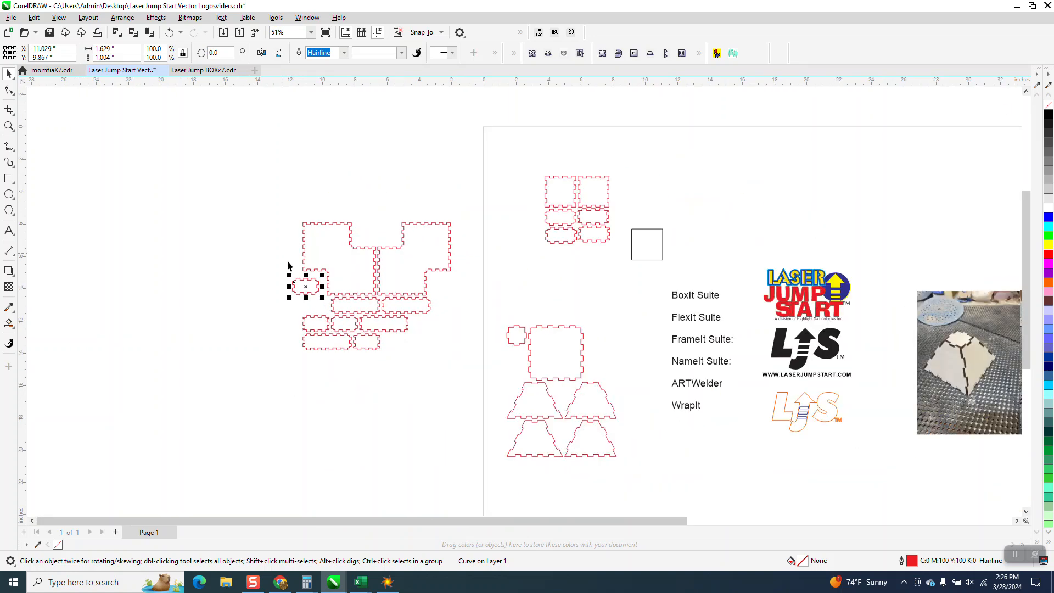
# - Examine the truncated pyramid's cut parts and the tab joints in the photos of the assembled pyramid
pyautogui.click(9, 127)
pyautogui.moveTo(476, 313); pyautogui.dragTo(680, 493)
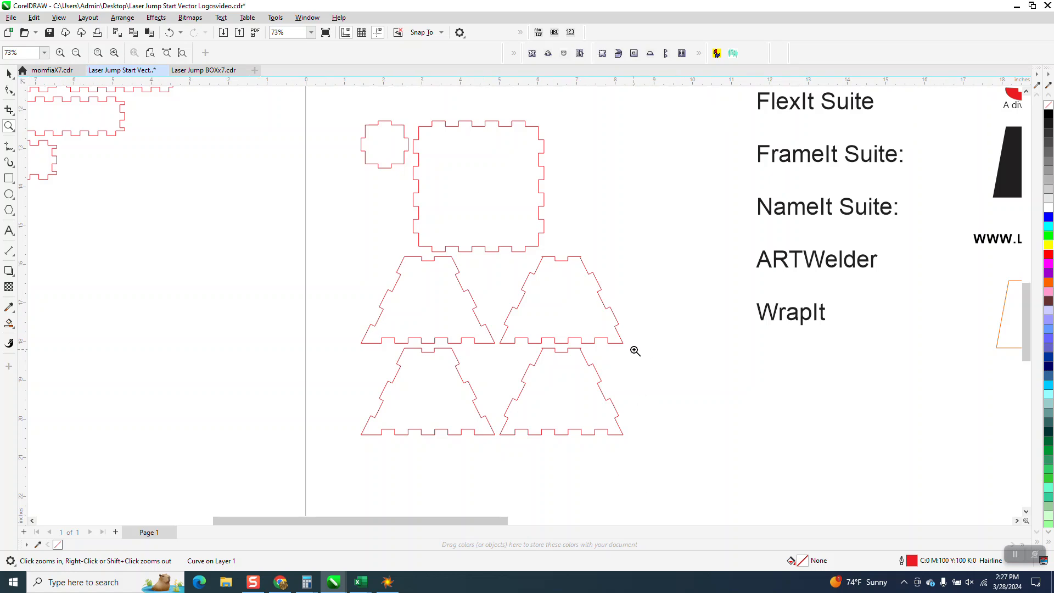
pyautogui.scroll(-1, 528, 343)
pyautogui.scroll(-2, 527, 342)
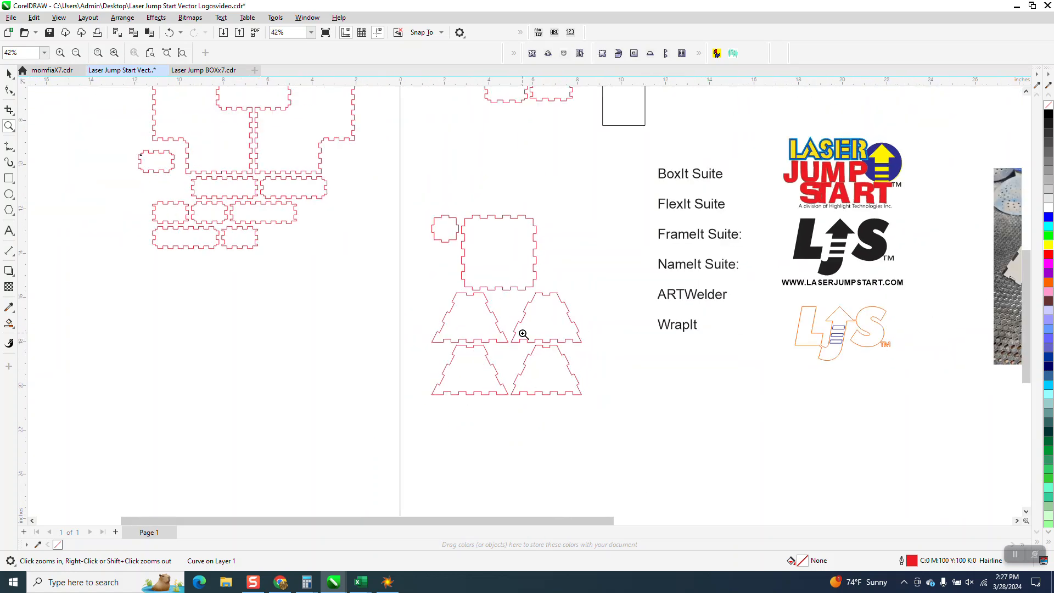
pyautogui.scroll(-1, 497, 291)
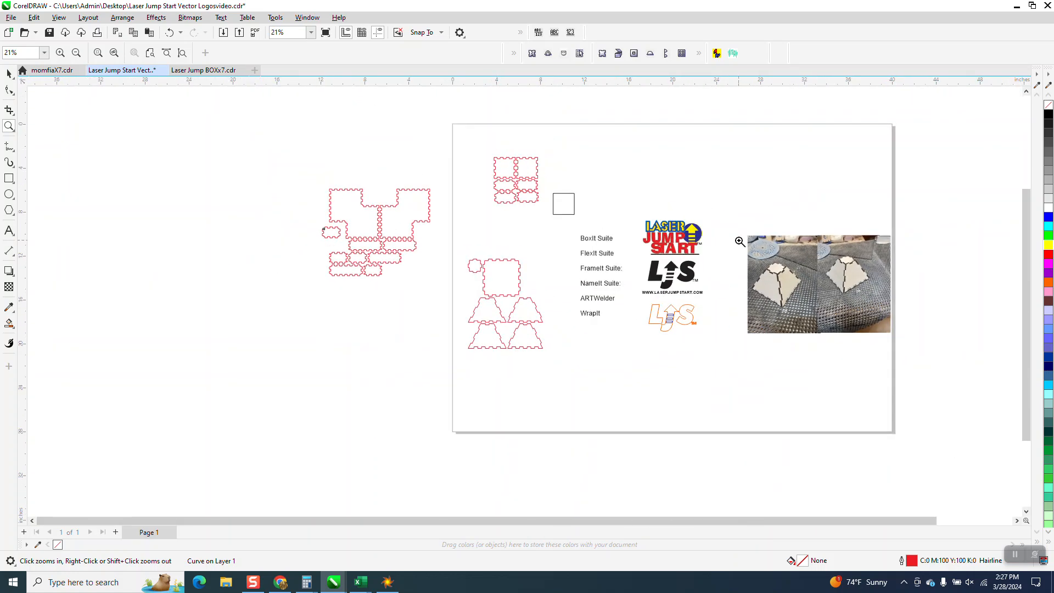
pyautogui.moveTo(757, 219); pyautogui.dragTo(939, 330)
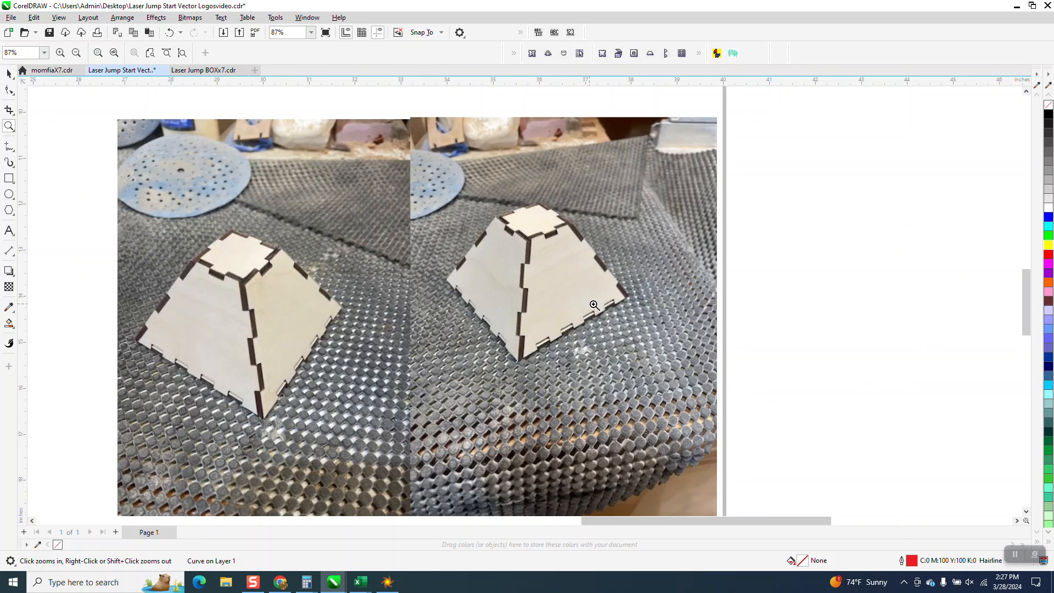
pyautogui.moveTo(624, 293); pyautogui.dragTo(493, 373)
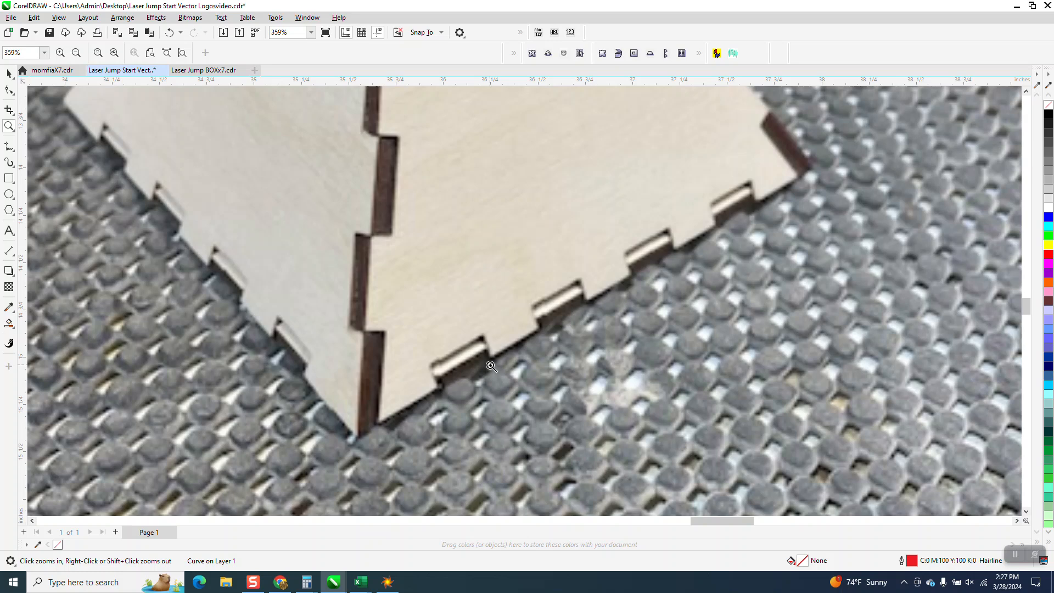
pyautogui.scroll(-2, 490, 365)
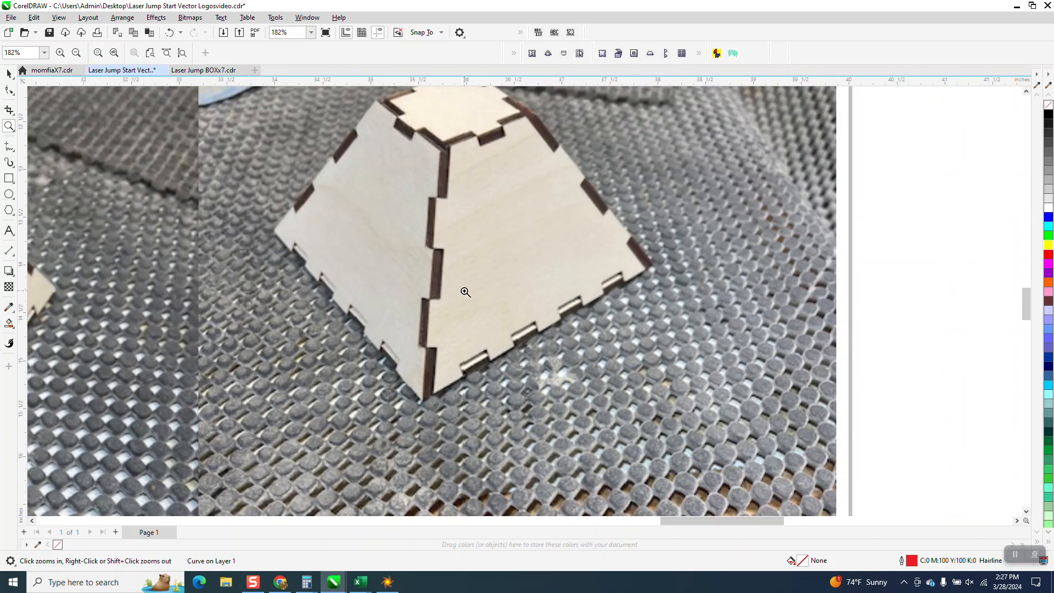
pyautogui.scroll(-1, 471, 212)
pyautogui.scroll(-3, 471, 206)
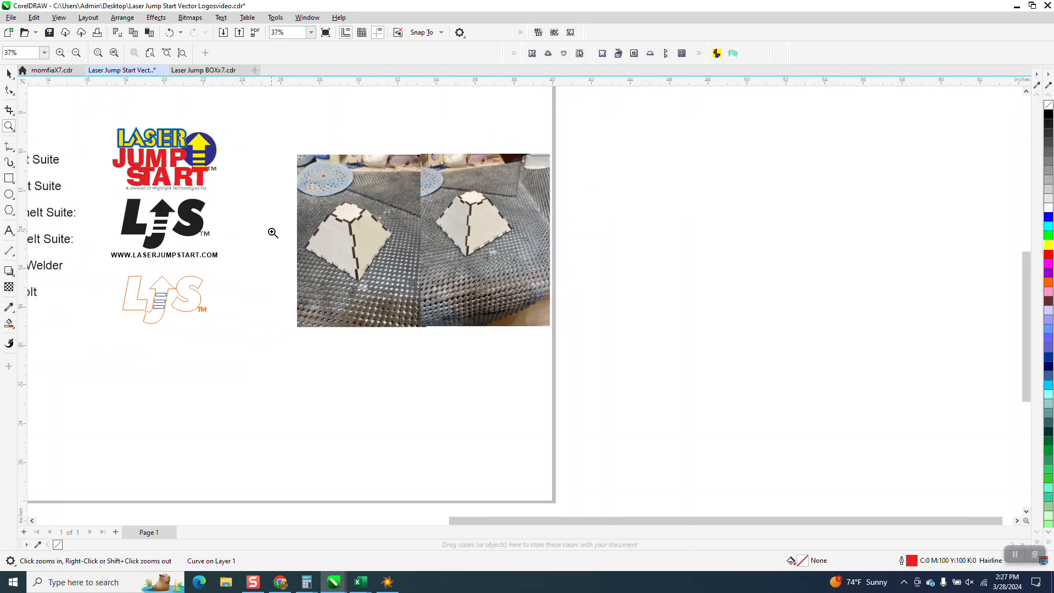
# - Draw a square about 5.725 inches wide on the empty area to the right of the page and convert it to curves
pyautogui.click(10, 178)
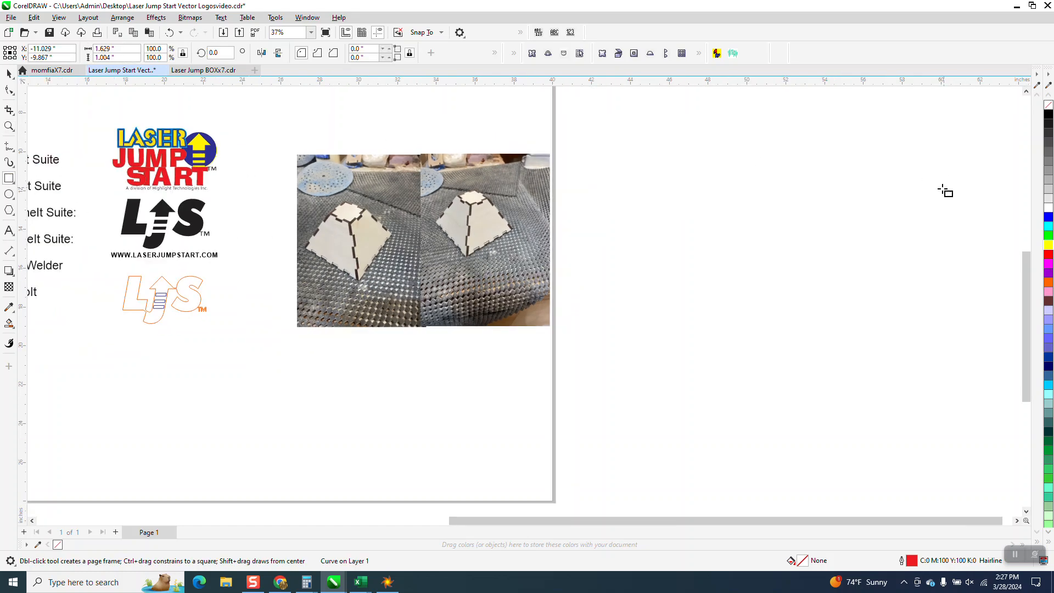
pyautogui.scroll(-3, 676, 252)
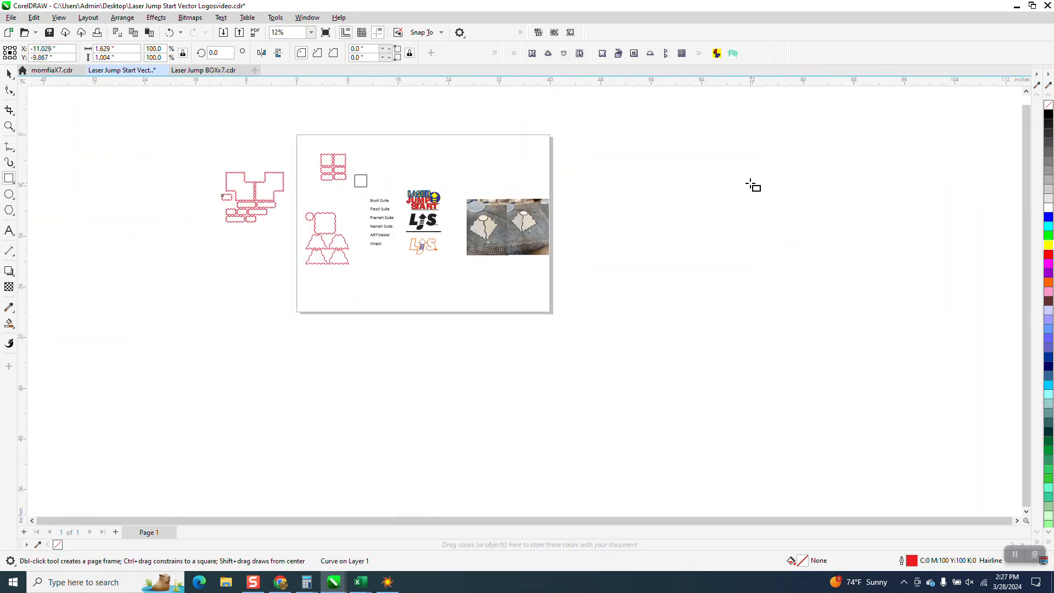
pyautogui.moveTo(779, 168); pyautogui.dragTo(741, 207)
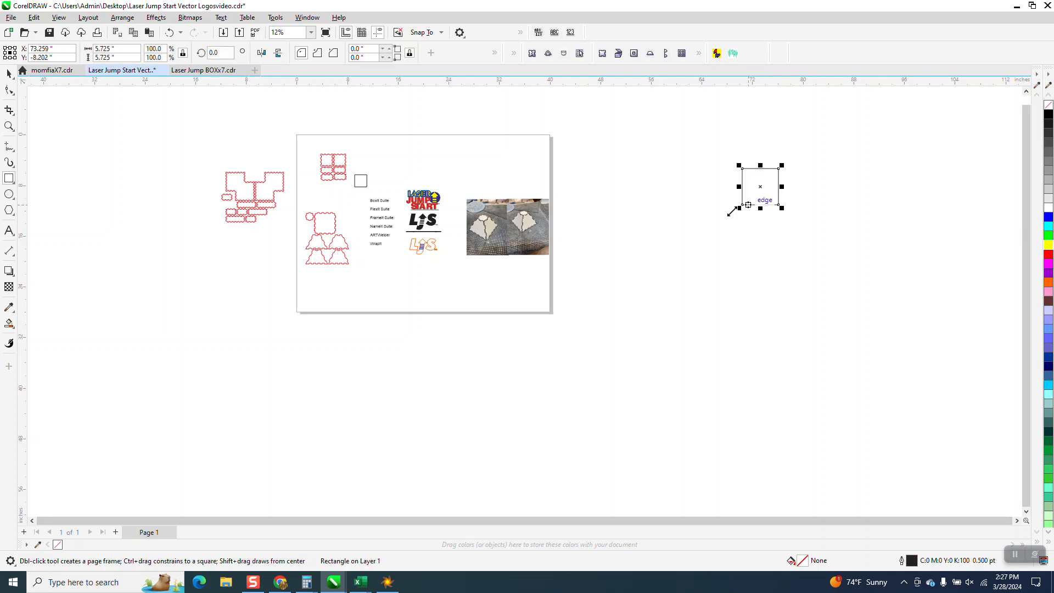
pyautogui.click(120, 18)
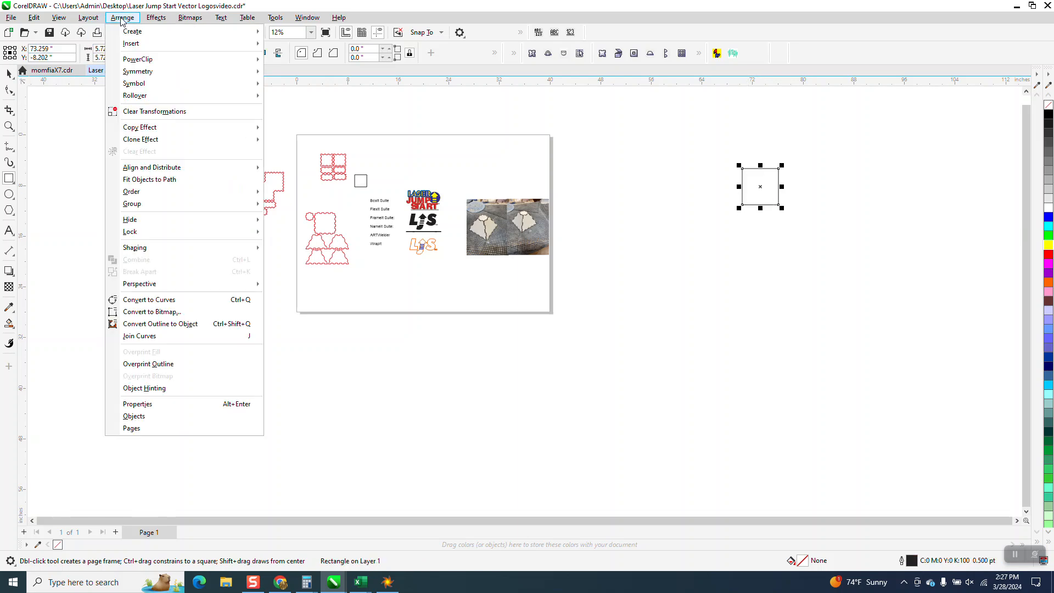
pyautogui.click(167, 297)
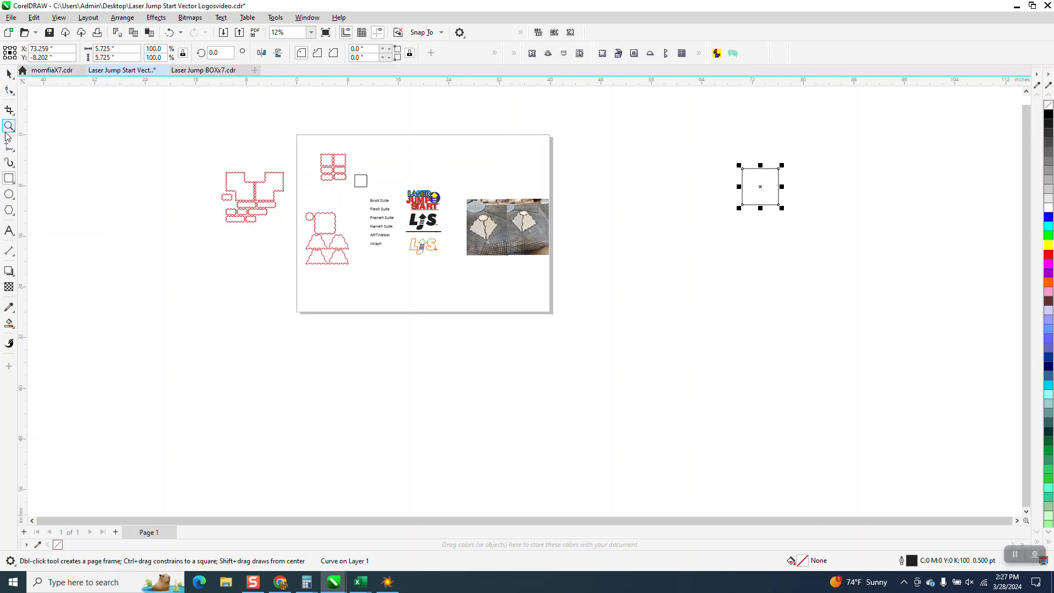
# - Set the nudge distance to 0.5 inch with nothing selected
pyautogui.click(8, 128)
pyautogui.moveTo(720, 148); pyautogui.dragTo(769, 235)
pyautogui.click(9, 89)
pyautogui.click(8, 74)
pyautogui.click(377, 53)
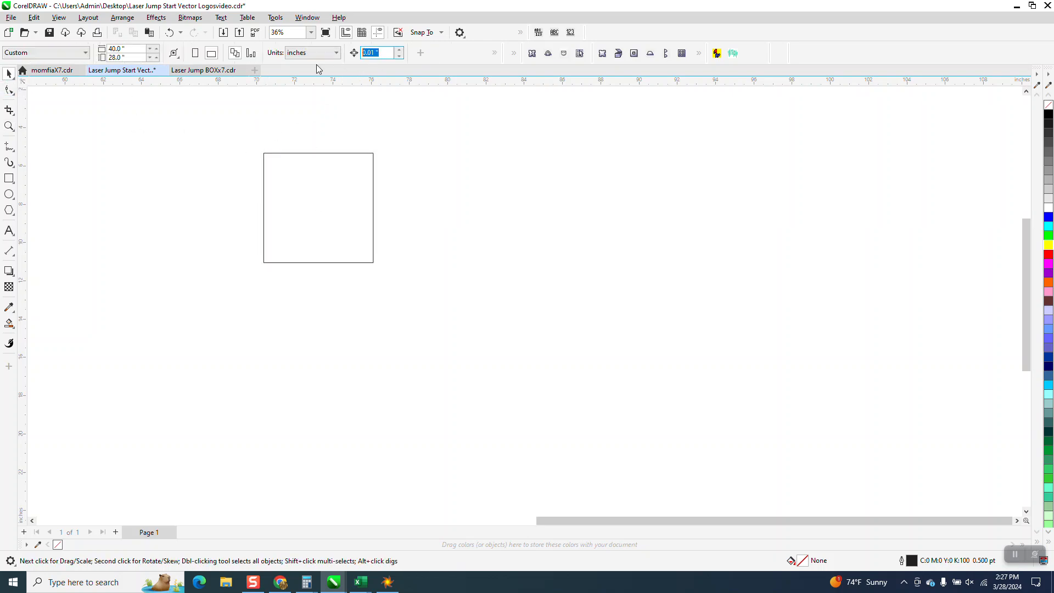
pyautogui.write('.5')
# - Shape the square into a trapezoid by nudging both upper corner nodes inward two 0.5-inch steps each
pyautogui.click(9, 91)
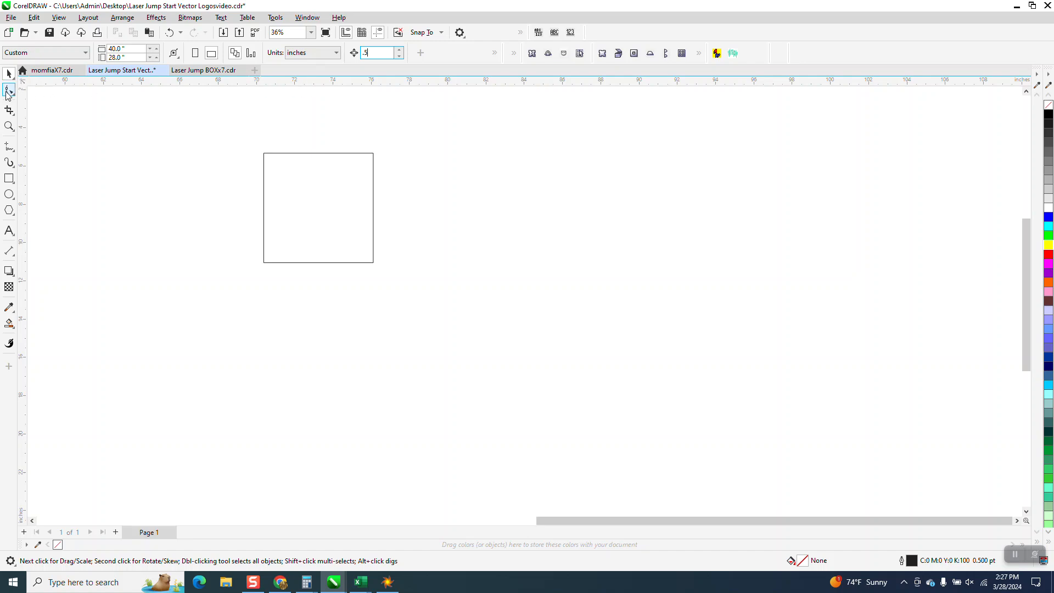
pyautogui.click(266, 153)
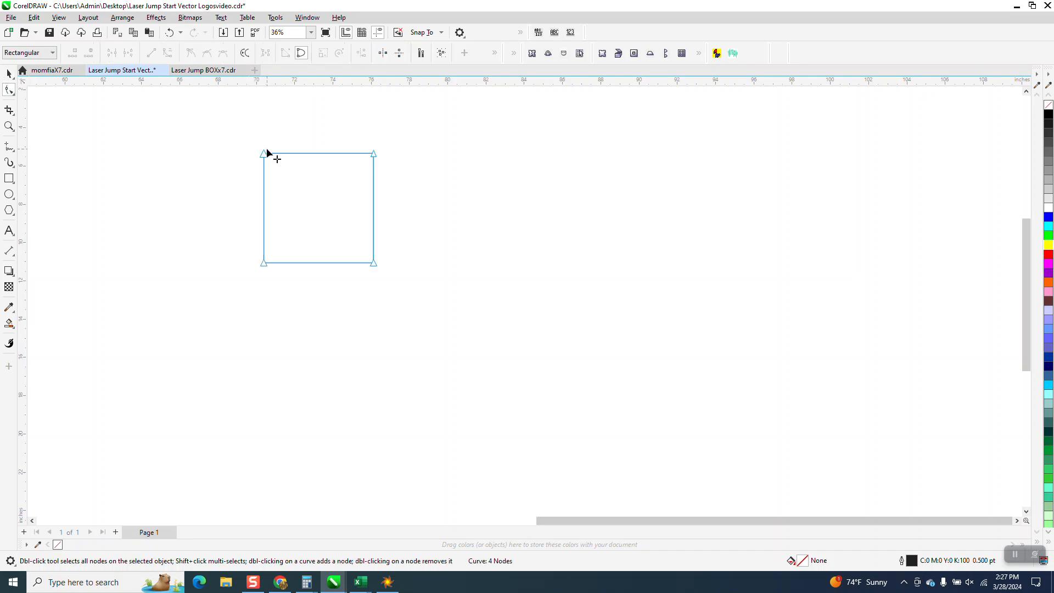
pyautogui.moveTo(264, 154); pyautogui.dragTo(273, 154)
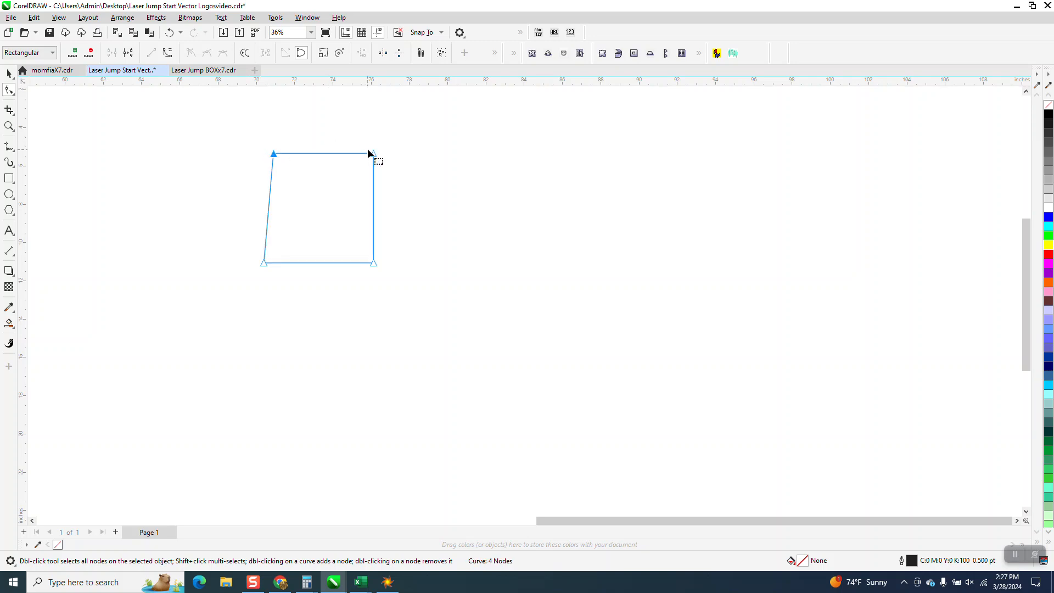
pyautogui.moveTo(373, 153); pyautogui.dragTo(364, 154)
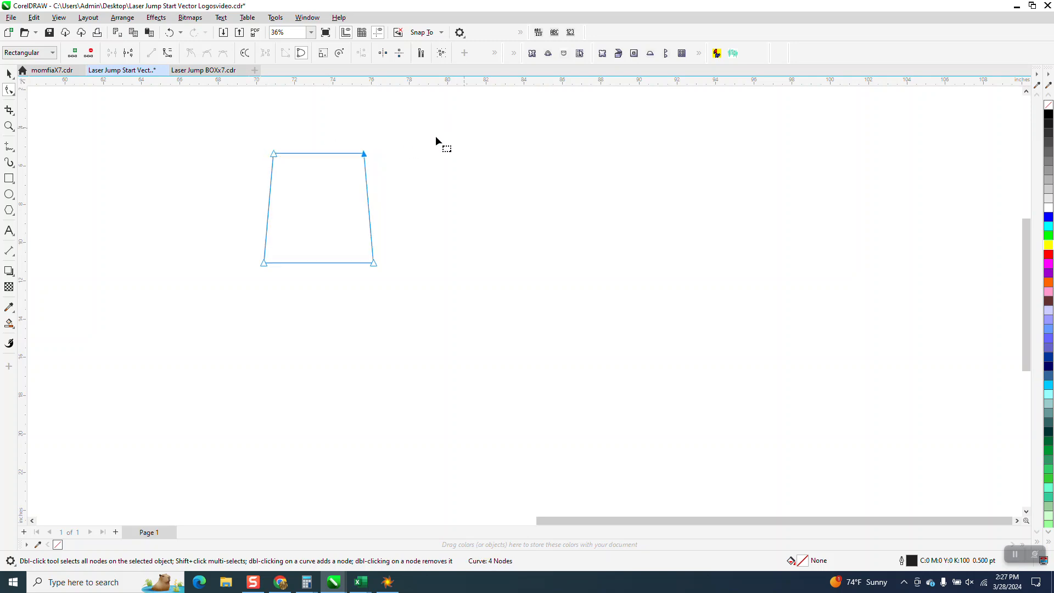
pyautogui.moveTo(365, 154); pyautogui.dragTo(355, 154)
pyautogui.moveTo(273, 154); pyautogui.dragTo(282, 154)
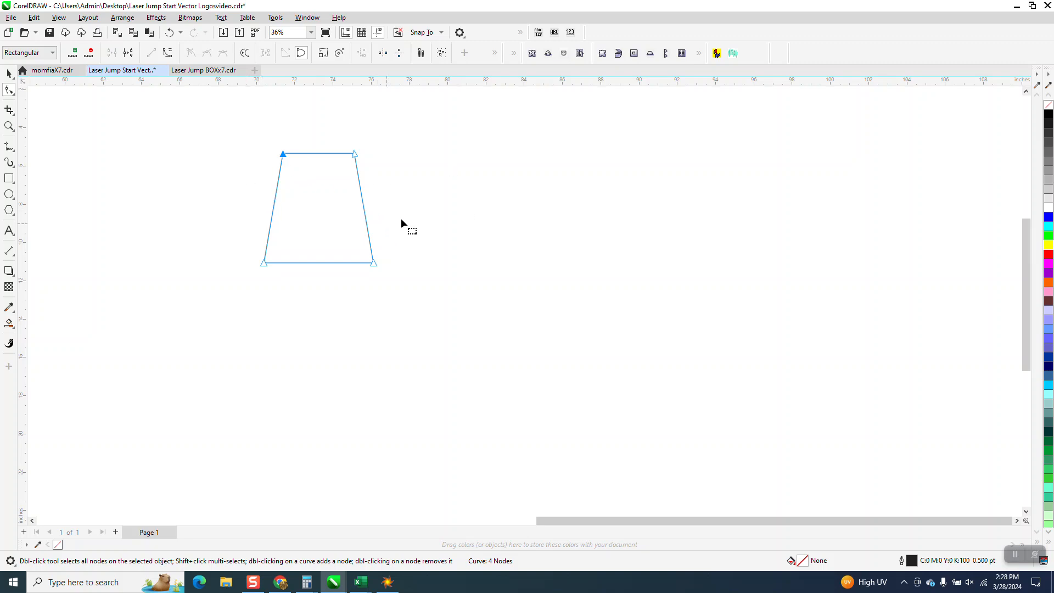
pyautogui.click(8, 73)
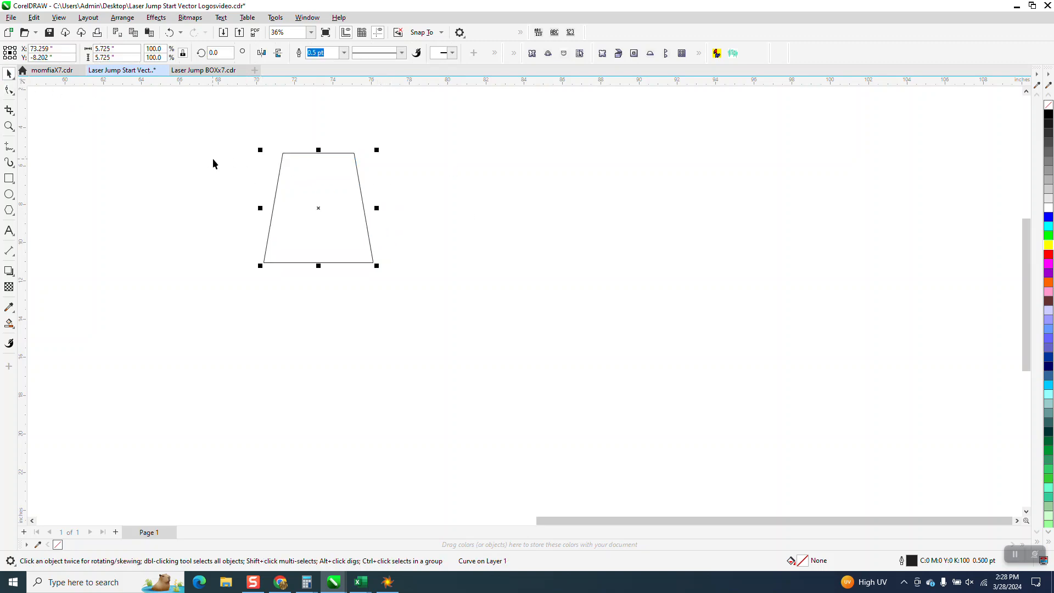
# - Try generating tapered box parts with the Platform tool while the existing artwork still occupies the page
pyautogui.moveTo(315, 205); pyautogui.dragTo(416, 190)
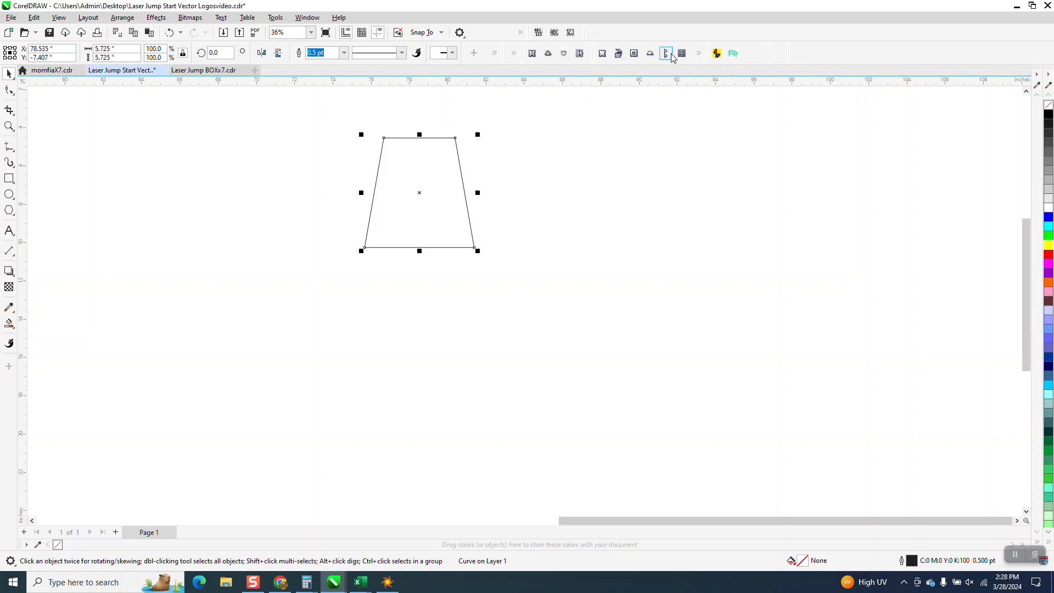
pyautogui.click(651, 53)
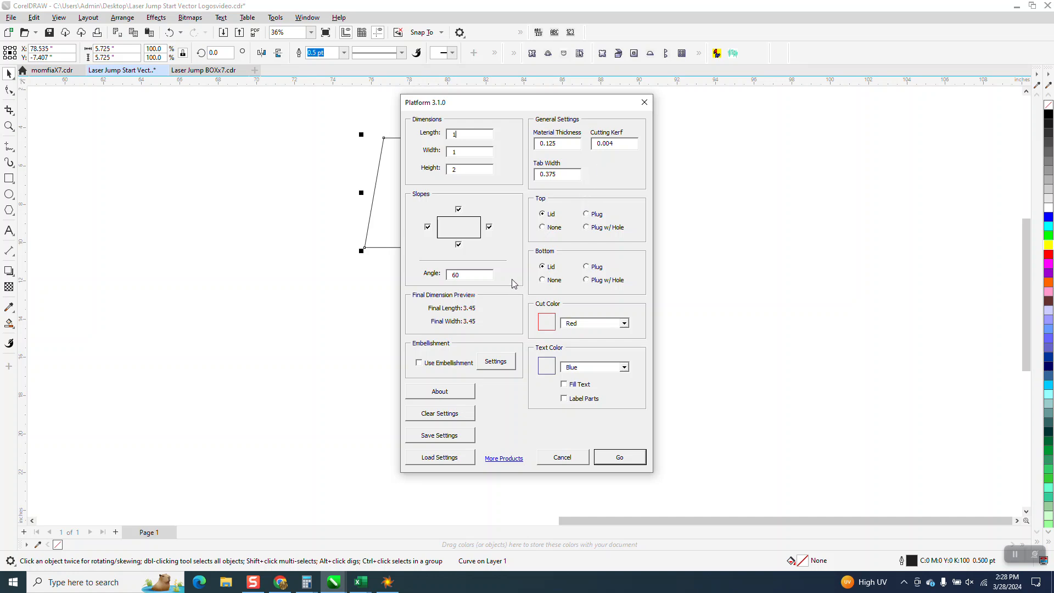
pyautogui.click(626, 462)
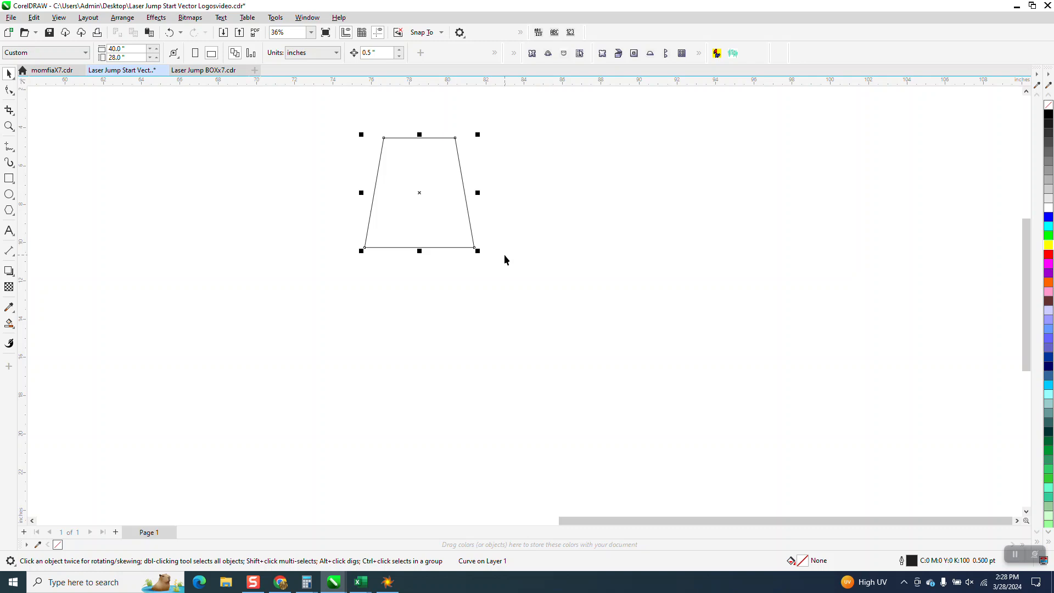
pyautogui.scroll(-6, 504, 258)
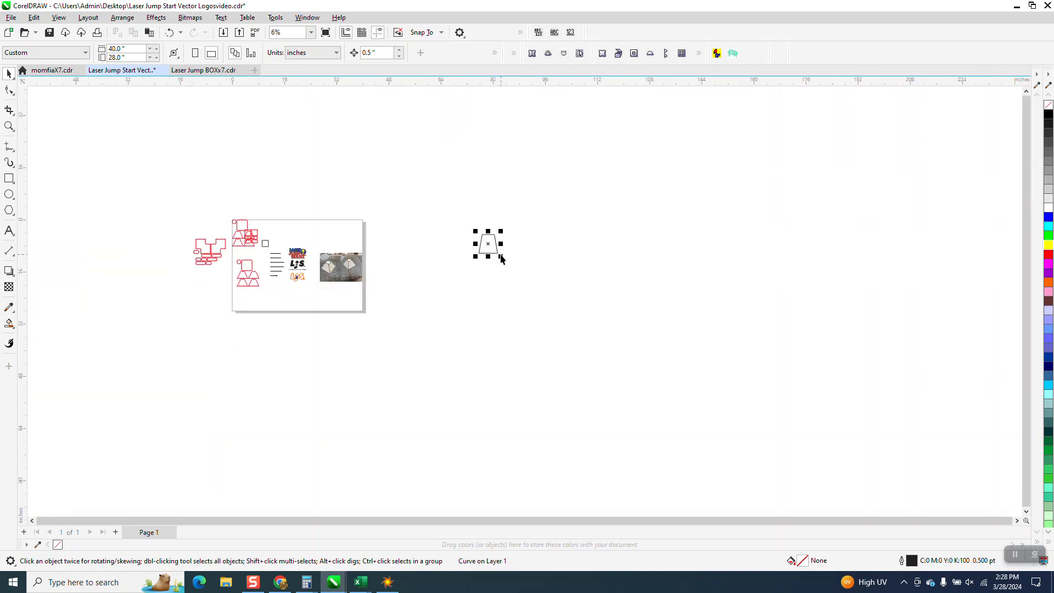
pyautogui.scroll(3, 501, 259)
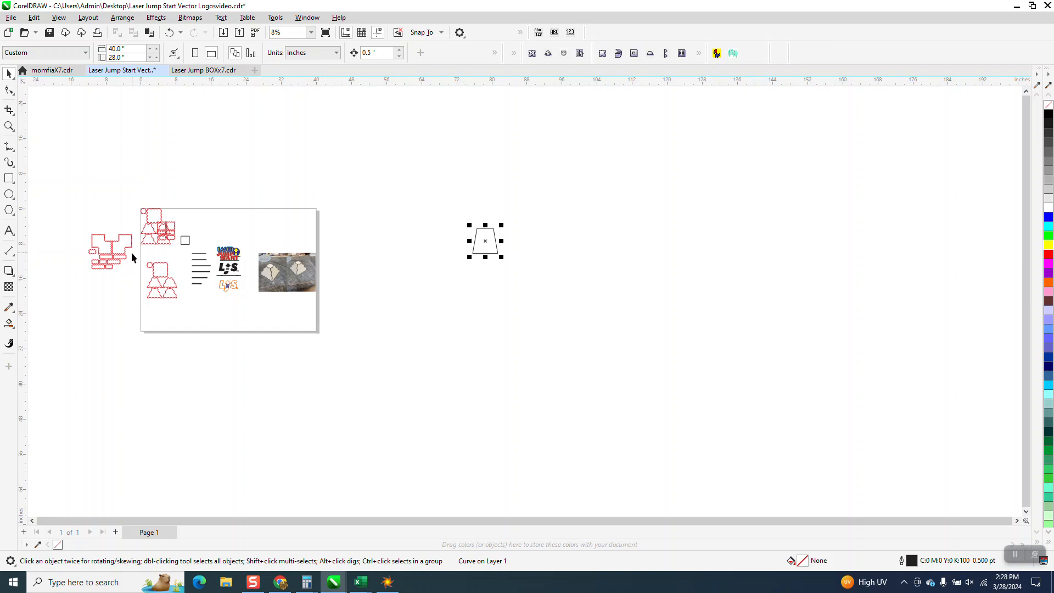
pyautogui.click(169, 32)
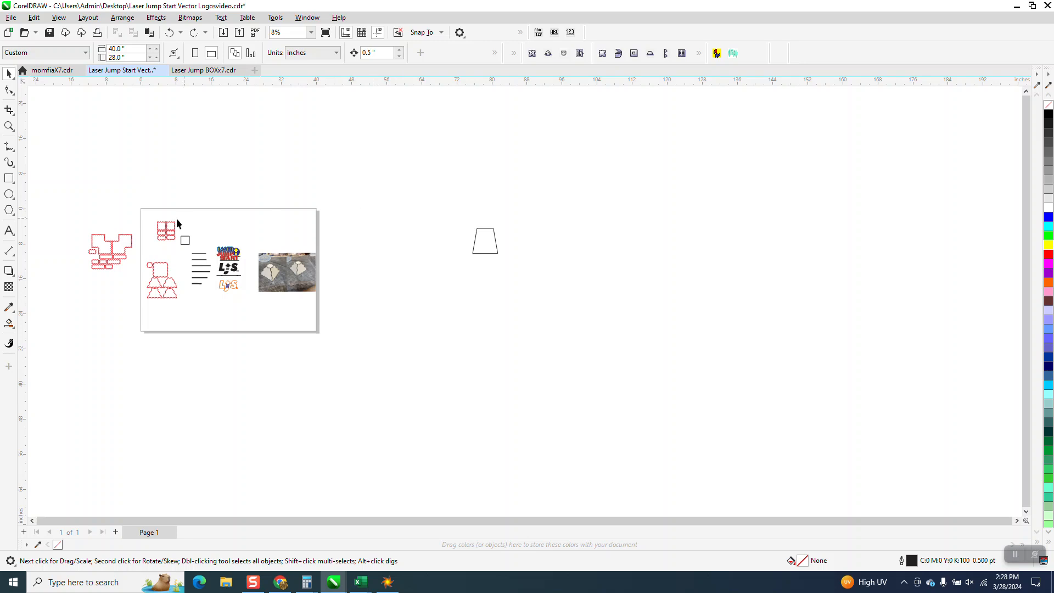
# - Move all the existing page artwork off to the right of the page and place the trapezoid near the page's upper edge
pyautogui.moveTo(360, 338); pyautogui.dragTo(360, 338)
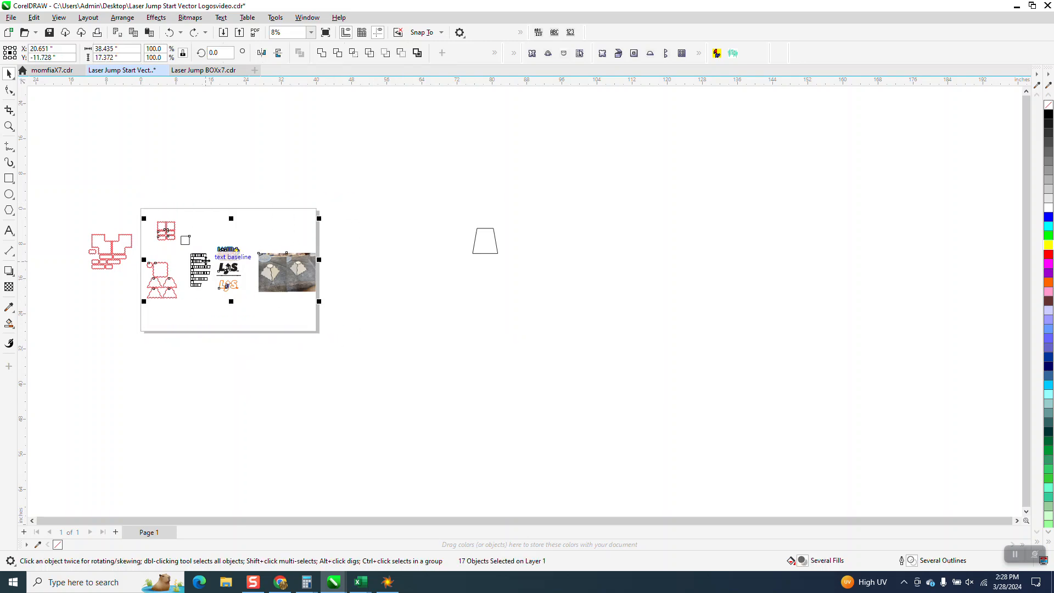
pyautogui.moveTo(230, 270); pyautogui.dragTo(513, 329)
pyautogui.moveTo(494, 249); pyautogui.dragTo(256, 234)
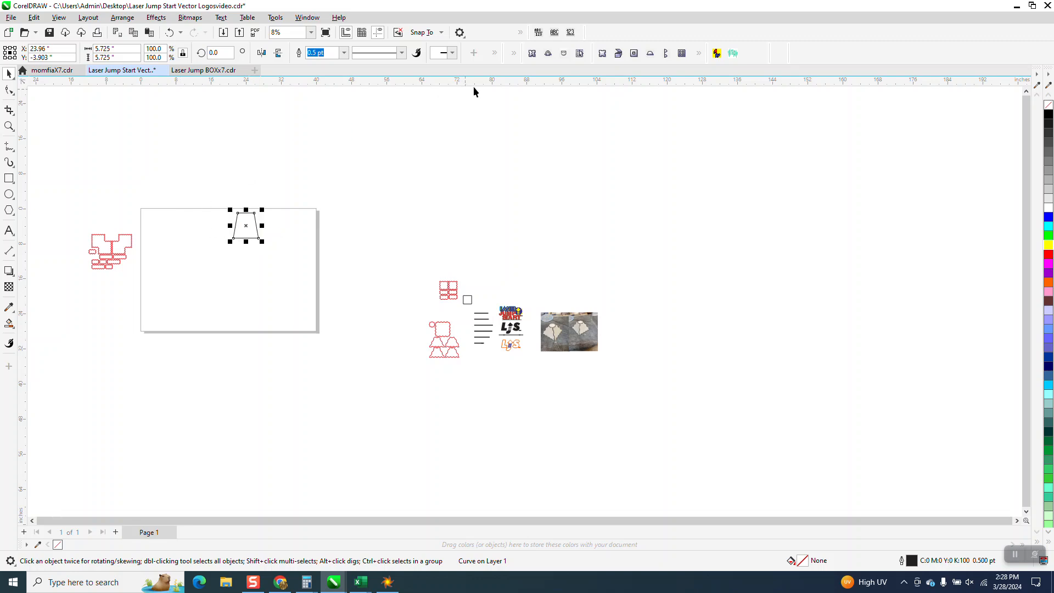
# - Generate Platform box parts with length 1, width 1, height 2, all four sides sloped at 60 degrees, and lids on top and bottom
pyautogui.click(650, 53)
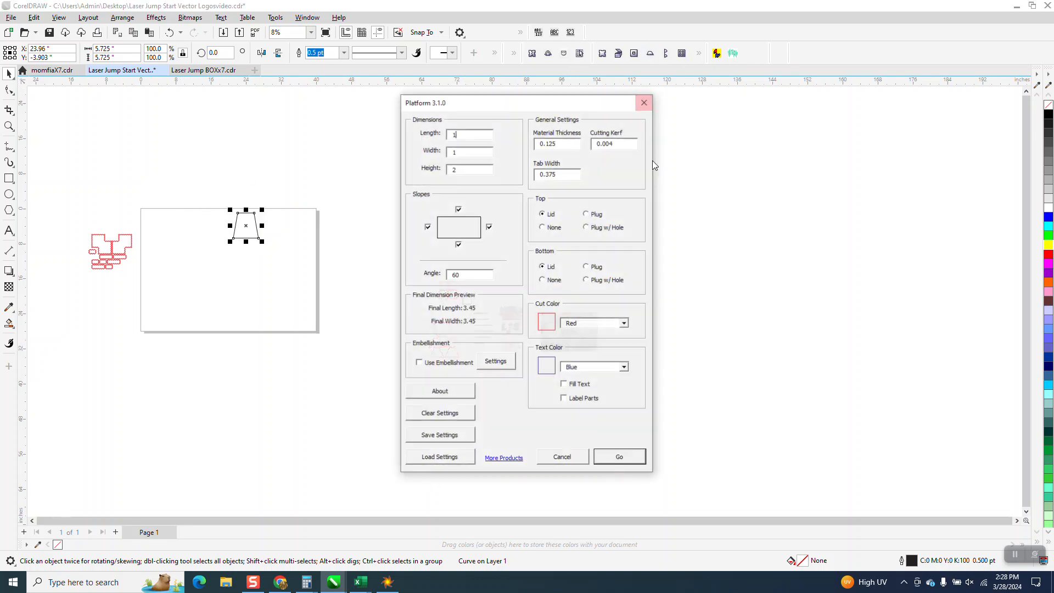
pyautogui.click(609, 458)
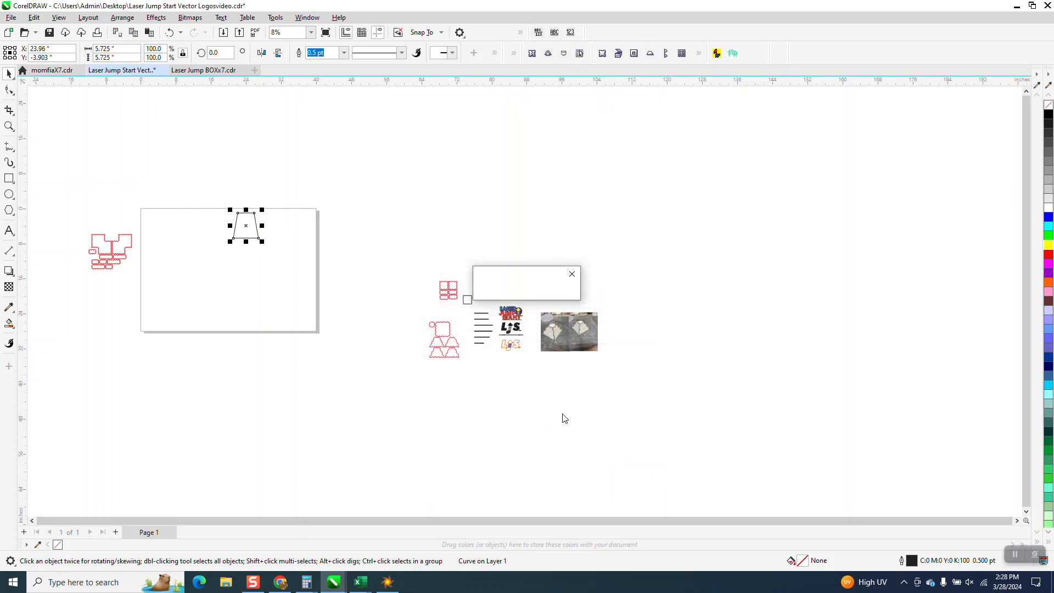
pyautogui.click(9, 126)
pyautogui.moveTo(115, 198); pyautogui.dragTo(206, 259)
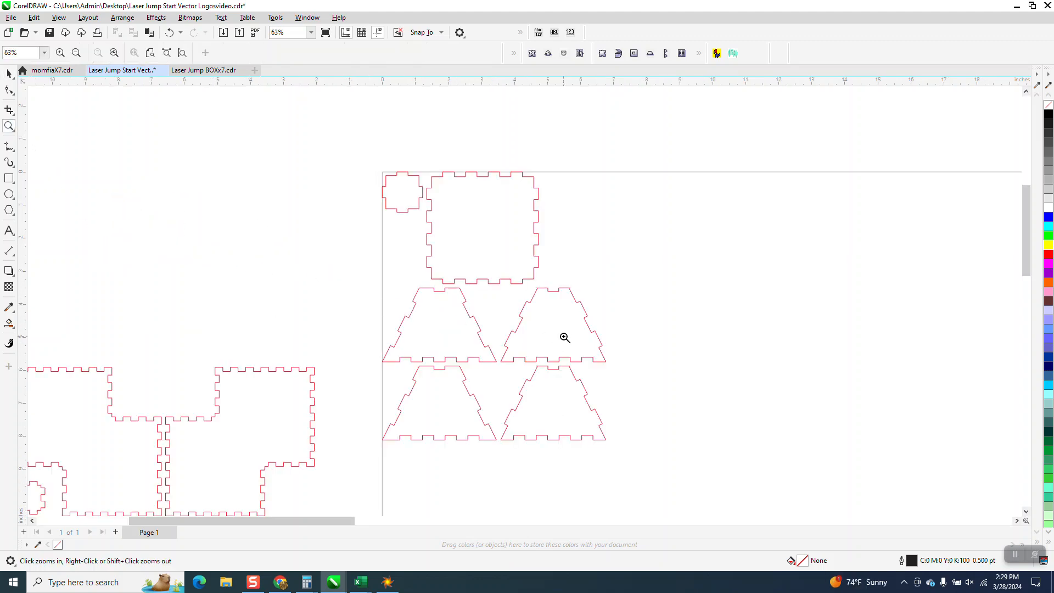
# - Examine the generated tabbed top, bottom and sloped side parts and compare them with the photos of the assembled pyramid box
pyautogui.rightClick(506, 295)
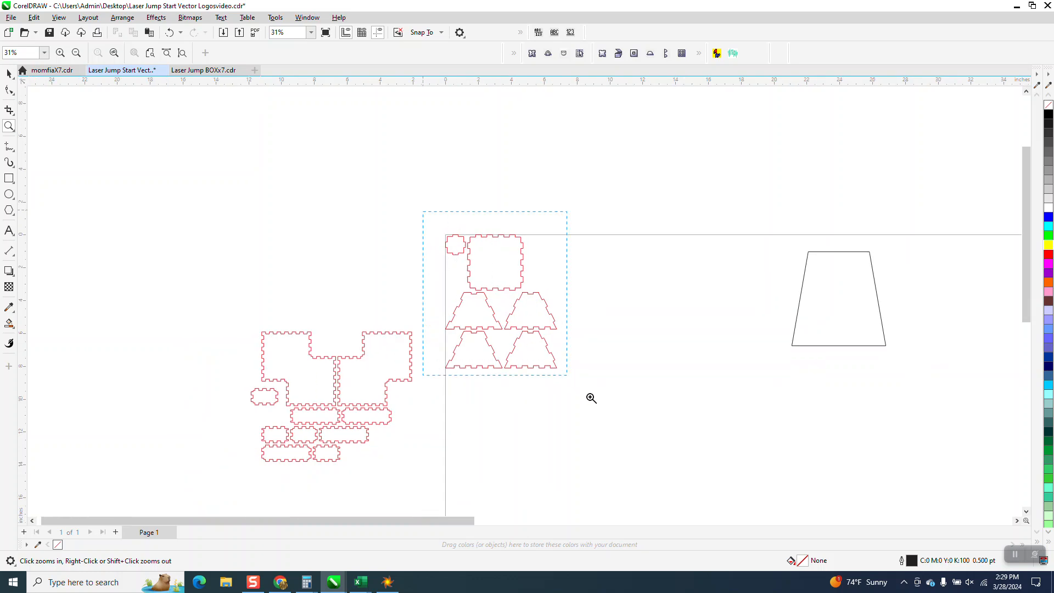
pyautogui.moveTo(579, 389); pyautogui.dragTo(602, 401)
pyautogui.scroll(-4, 459, 343)
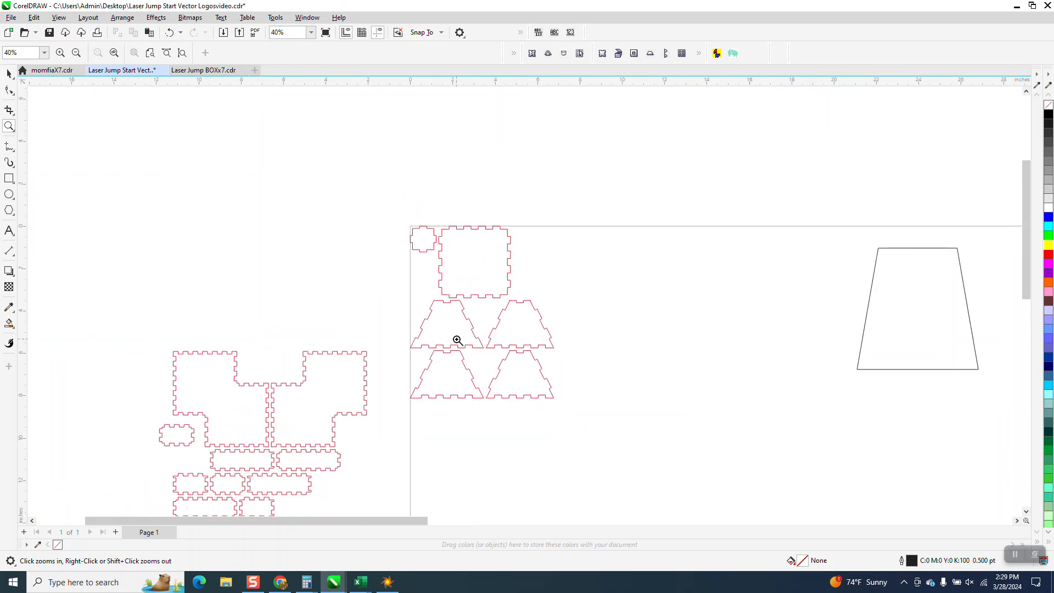
pyautogui.scroll(-3, 458, 340)
pyautogui.moveTo(425, 254); pyautogui.dragTo(460, 288)
pyautogui.scroll(-15, 490, 317)
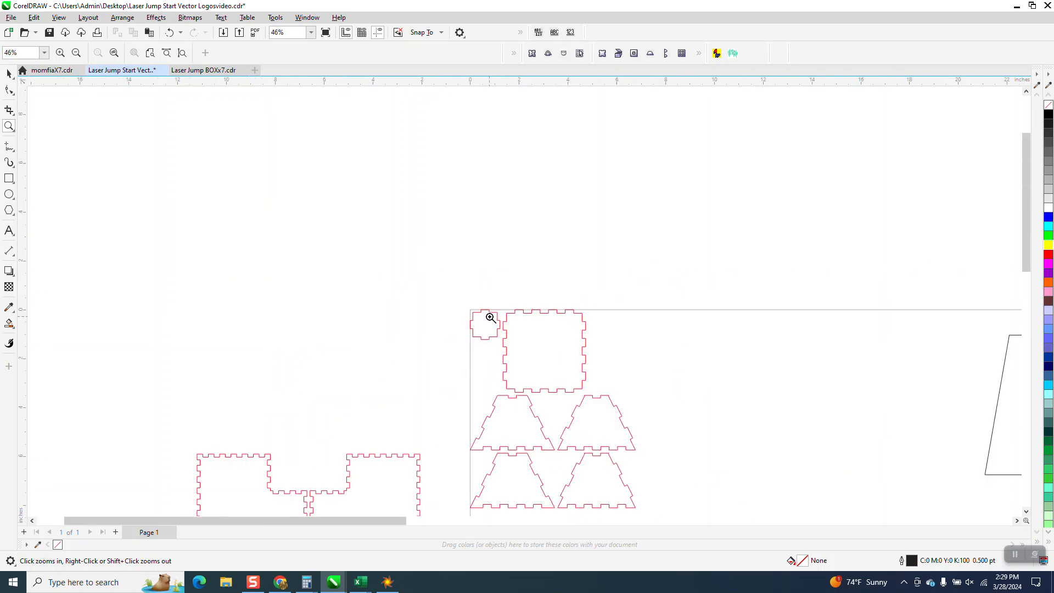
pyautogui.moveTo(873, 420); pyautogui.dragTo(915, 451)
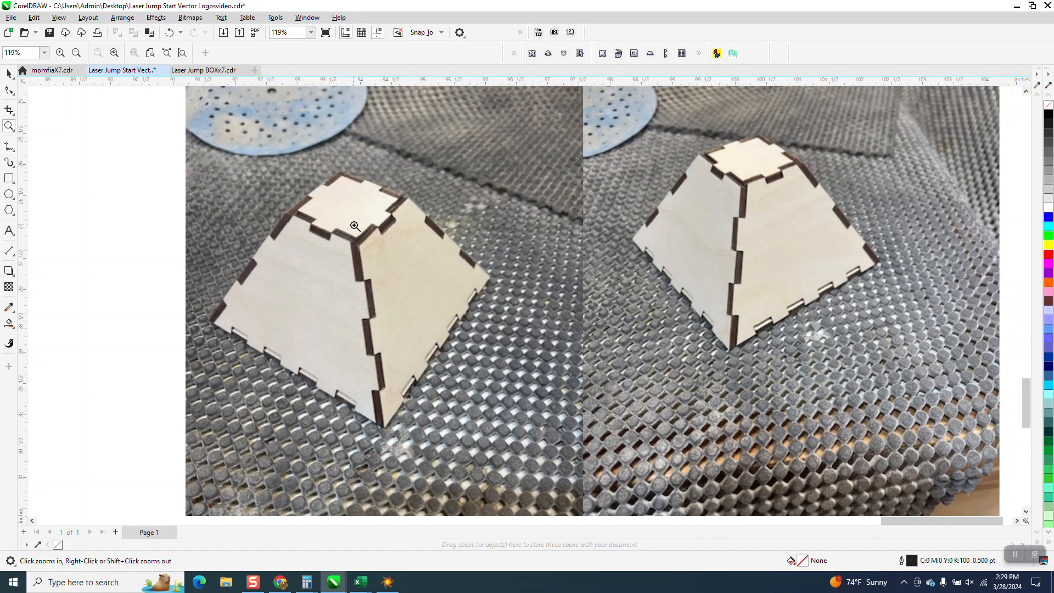
pyautogui.scroll(-4, 496, 275)
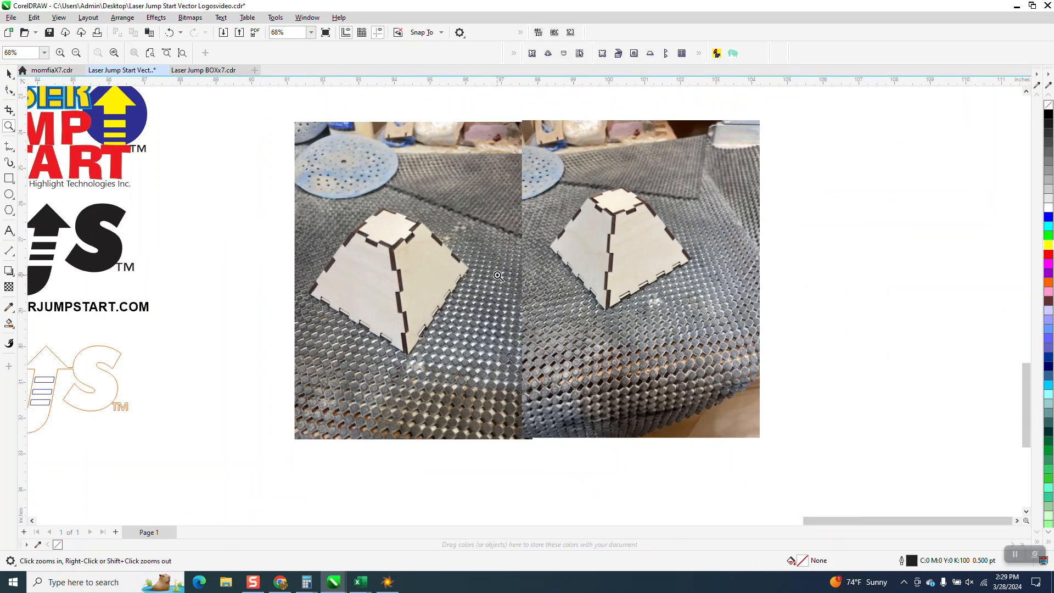
# - Review the list of software suite names, including NameIt and FrameIt, and the Laser Jump Start logos and web address
pyautogui.moveTo(180, 203); pyautogui.dragTo(327, 372)
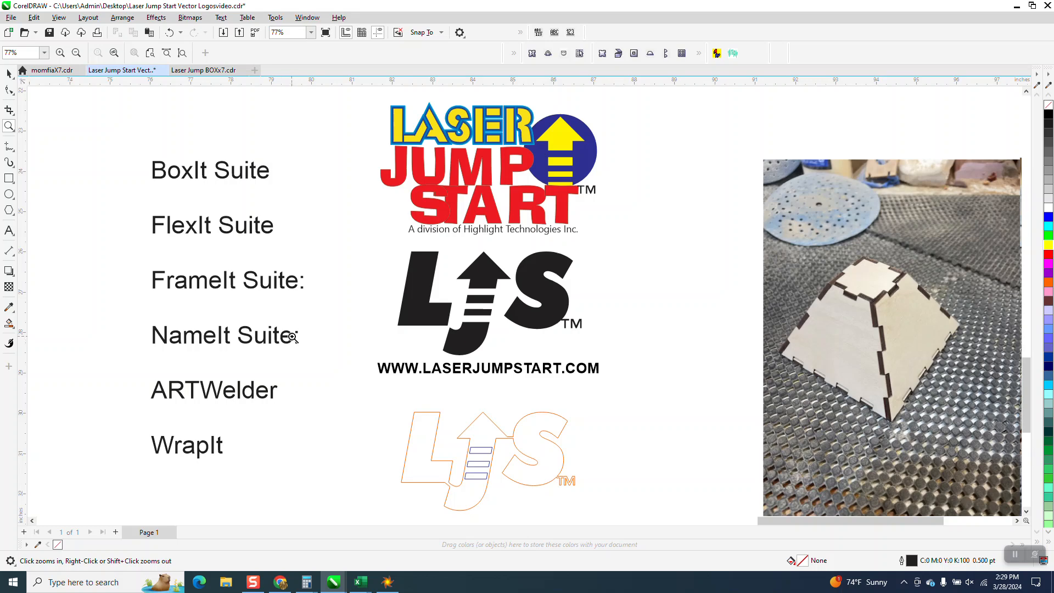
pyautogui.moveTo(142, 317); pyautogui.dragTo(310, 352)
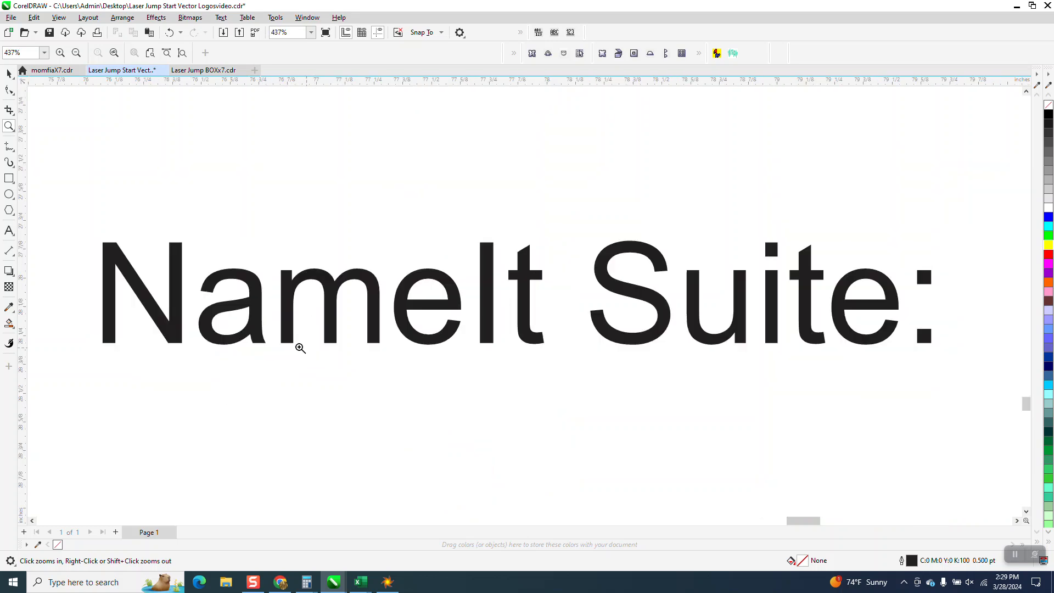
pyautogui.scroll(-8, 286, 322)
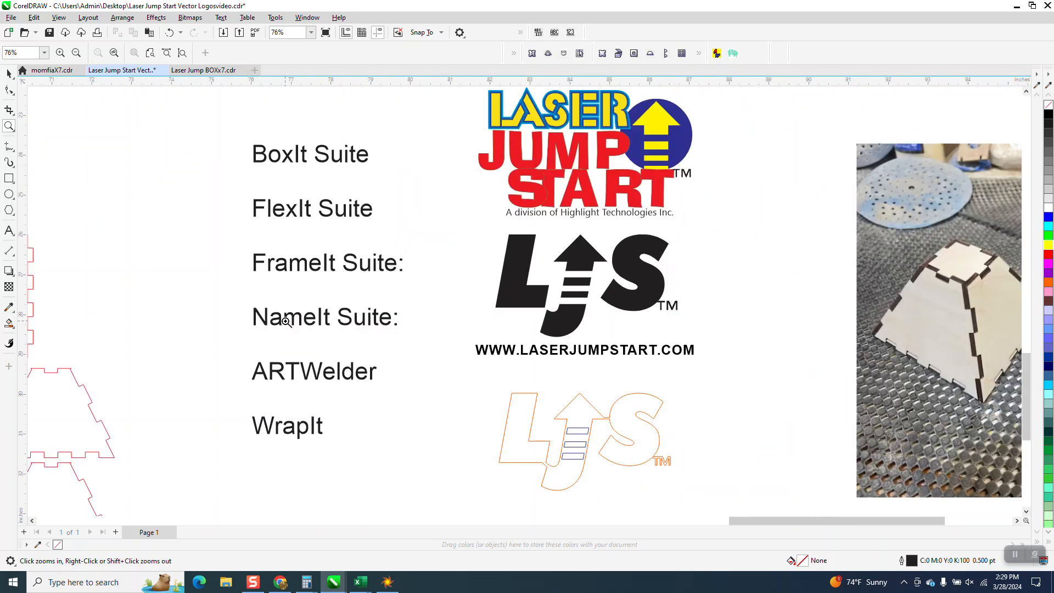
pyautogui.scroll(-1, 285, 321)
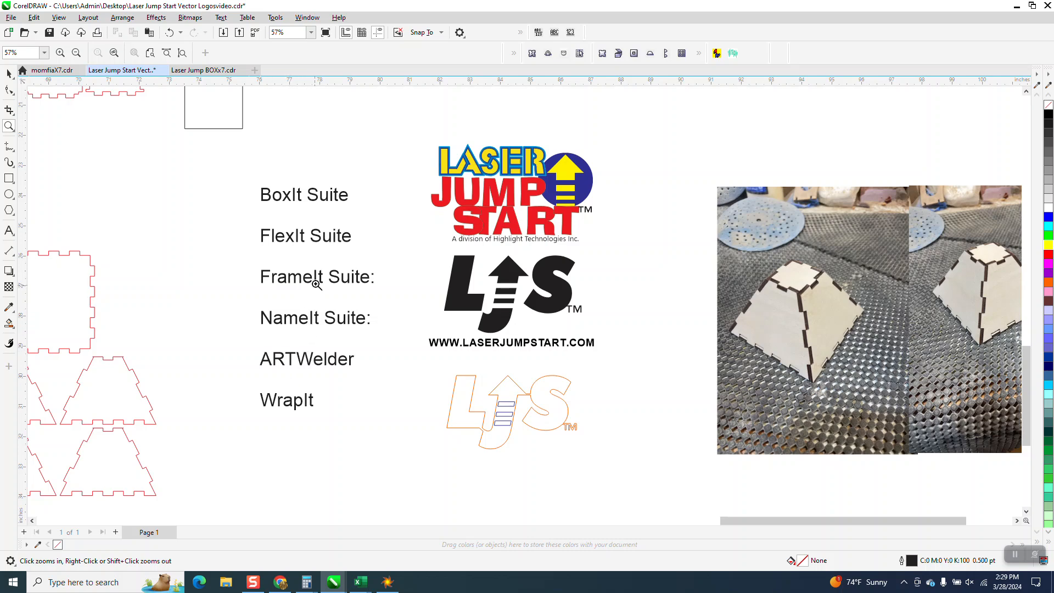
pyautogui.moveTo(254, 264); pyautogui.dragTo(378, 297)
pyautogui.scroll(-5, 315, 306)
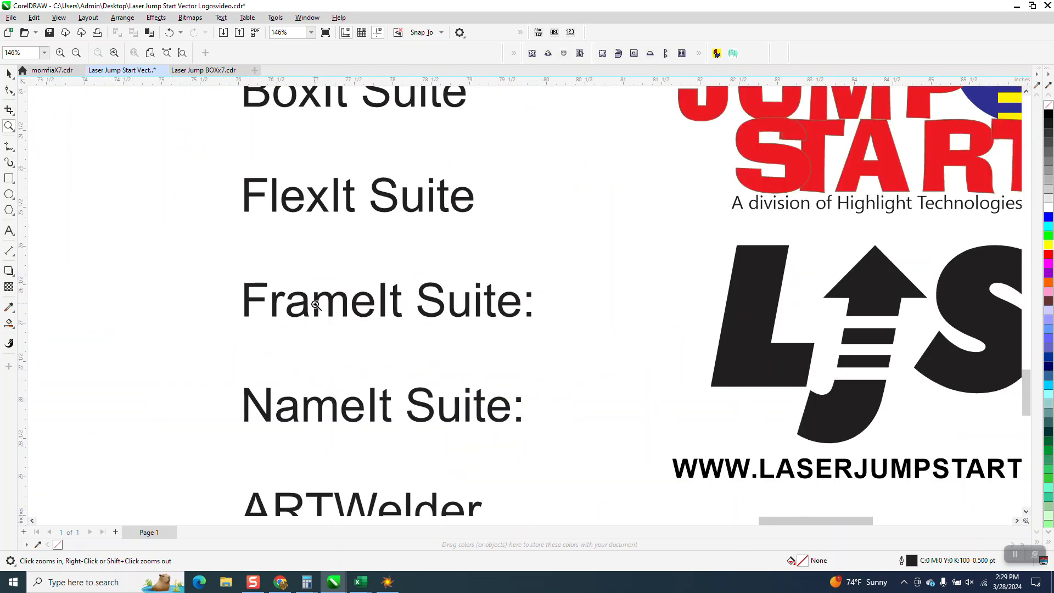
pyautogui.scroll(-6, 315, 306)
pyautogui.moveTo(444, 182); pyautogui.dragTo(642, 390)
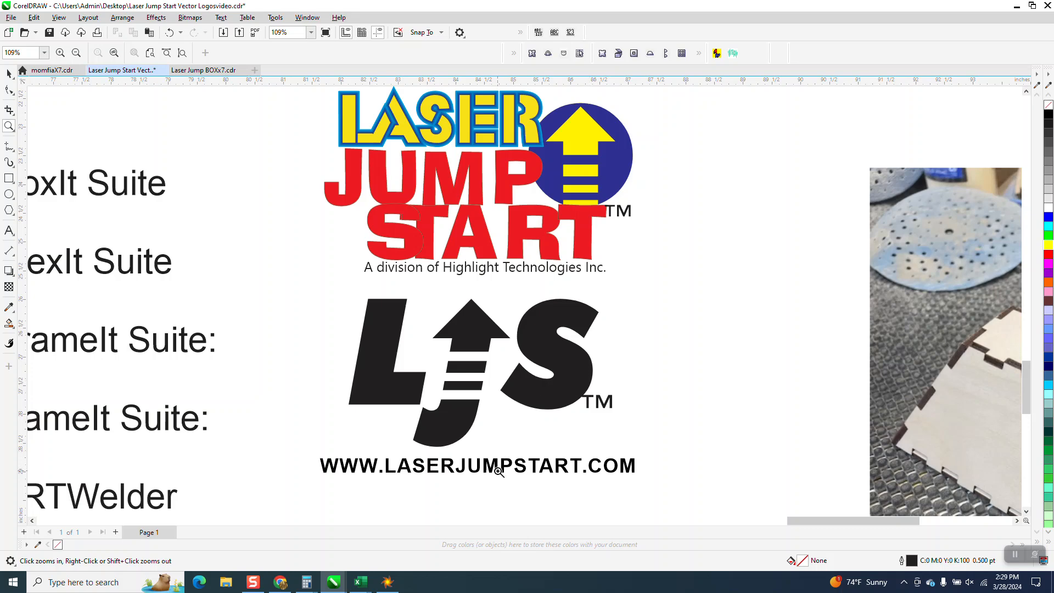
pyautogui.scroll(-2, 490, 462)
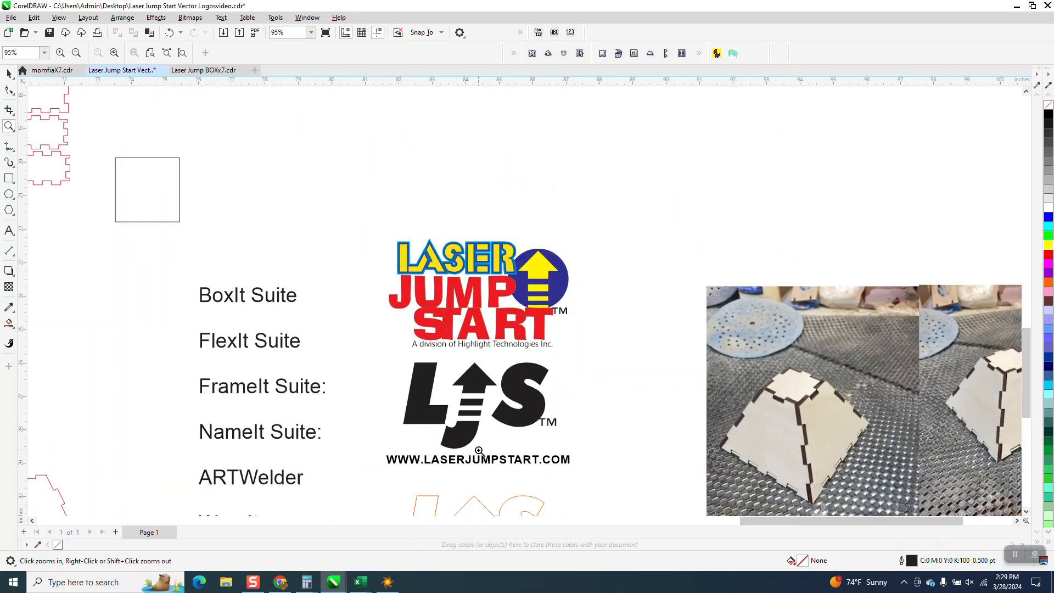
pyautogui.moveTo(389, 237); pyautogui.dragTo(608, 370)
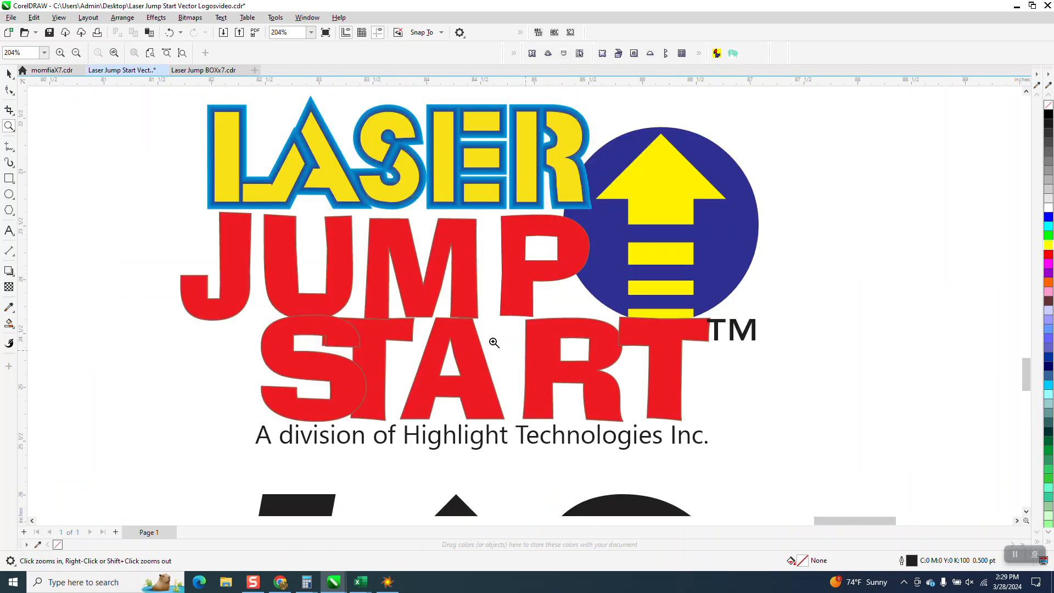